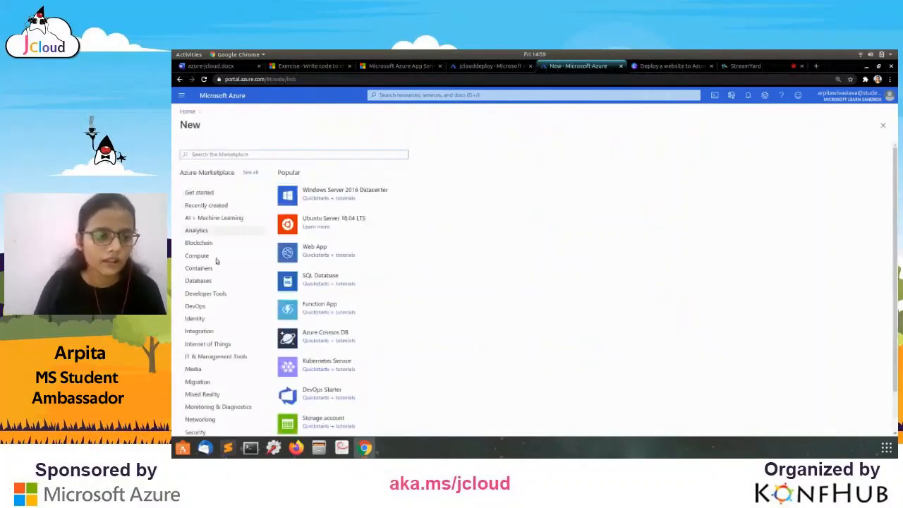
# List the Web category, reload the portal, and retry the Web App after its initialData error.
pyautogui.scroll(-2, 209, 277)
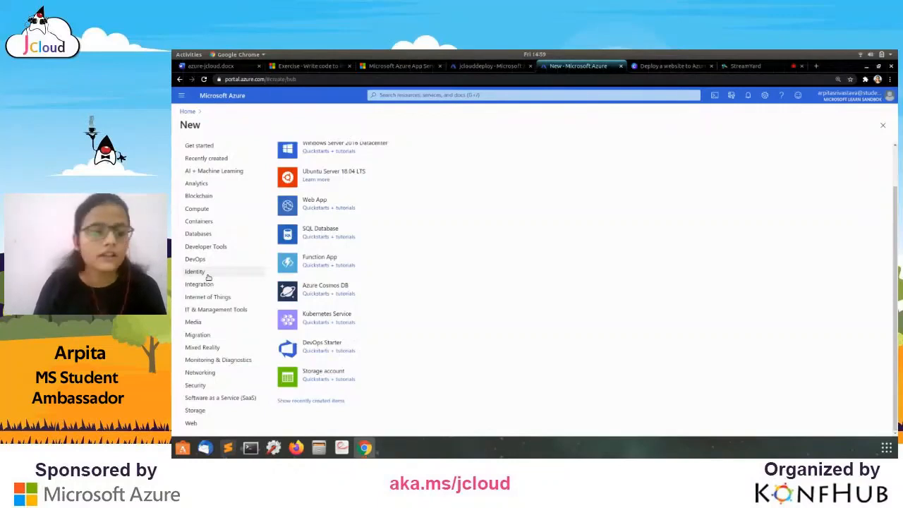
pyautogui.click(194, 425)
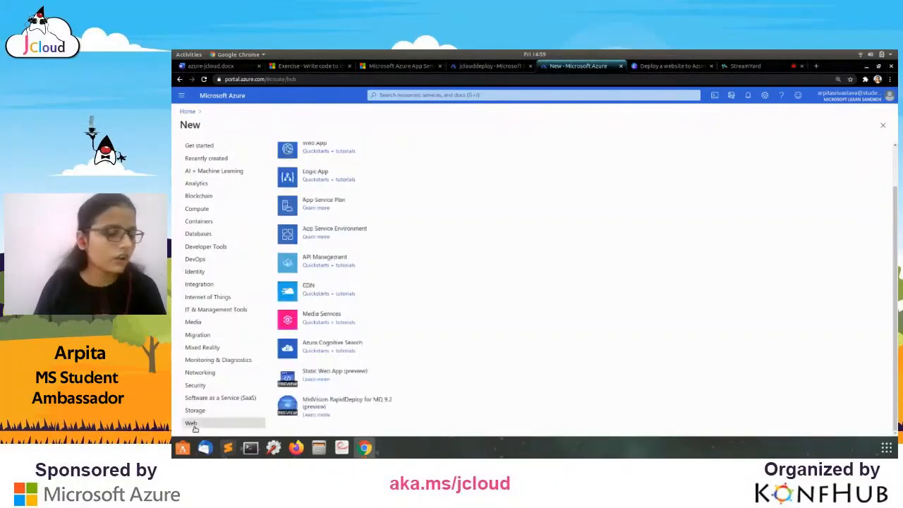
pyautogui.scroll(2, 302, 288)
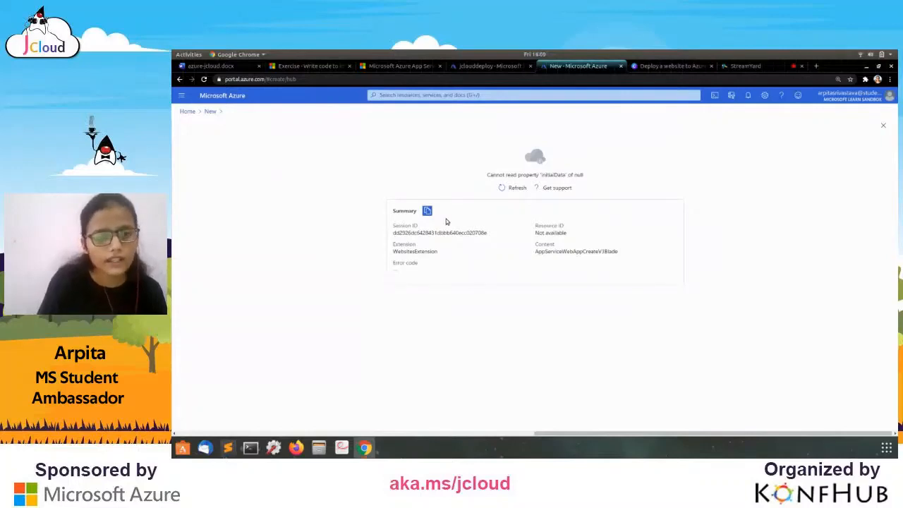
pyautogui.press('F5')
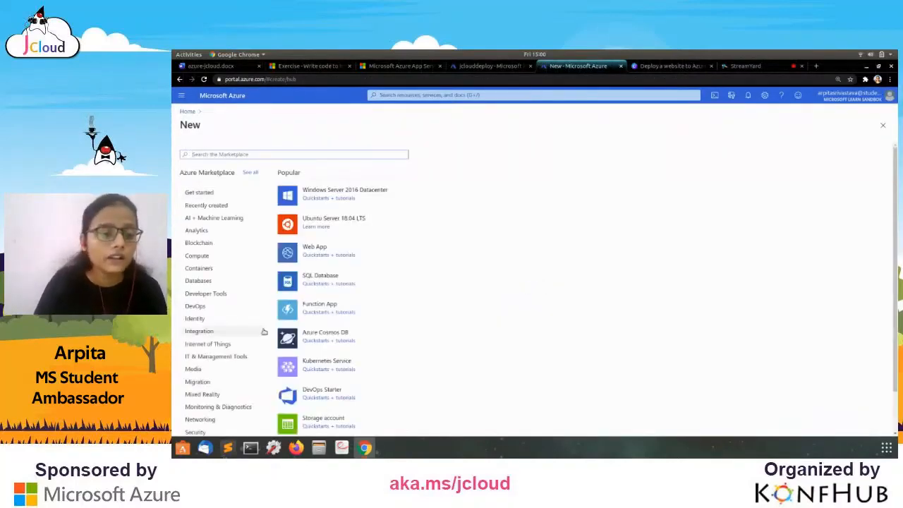
pyautogui.scroll(-2, 263, 332)
pyautogui.click(192, 425)
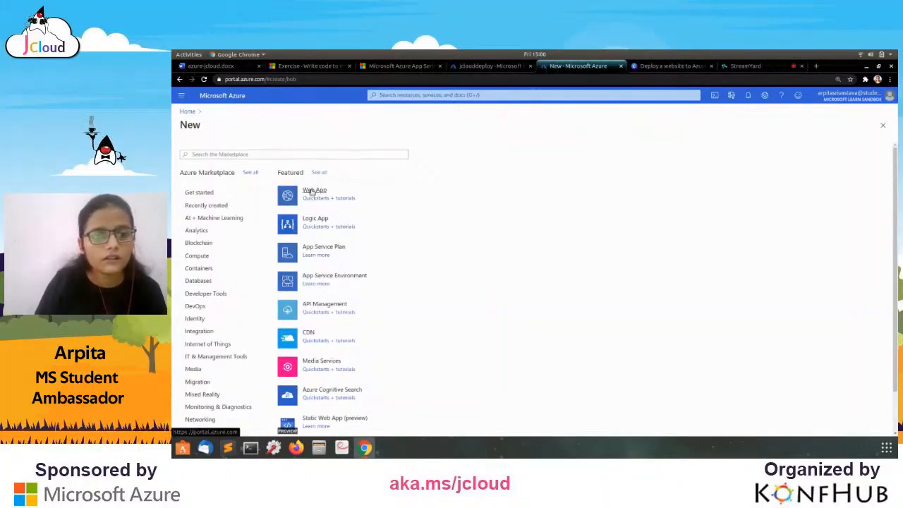
pyautogui.click(313, 192)
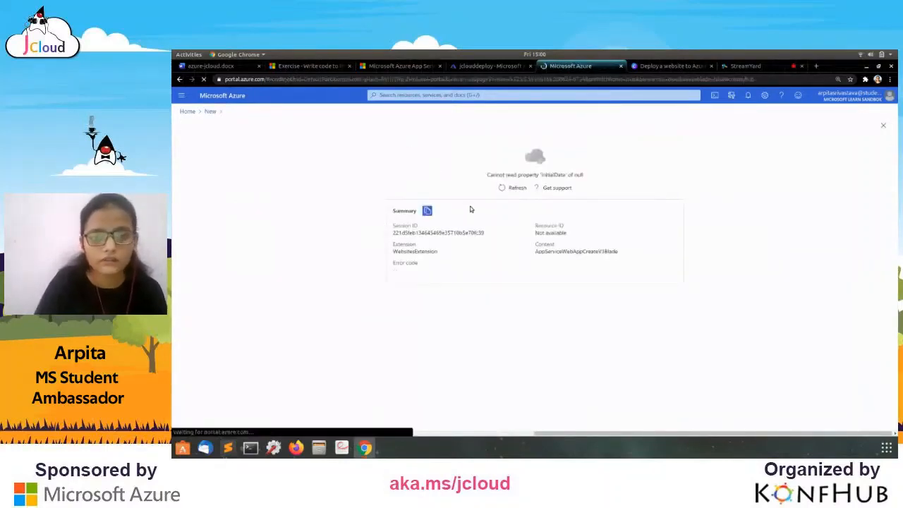
pyautogui.click(513, 187)
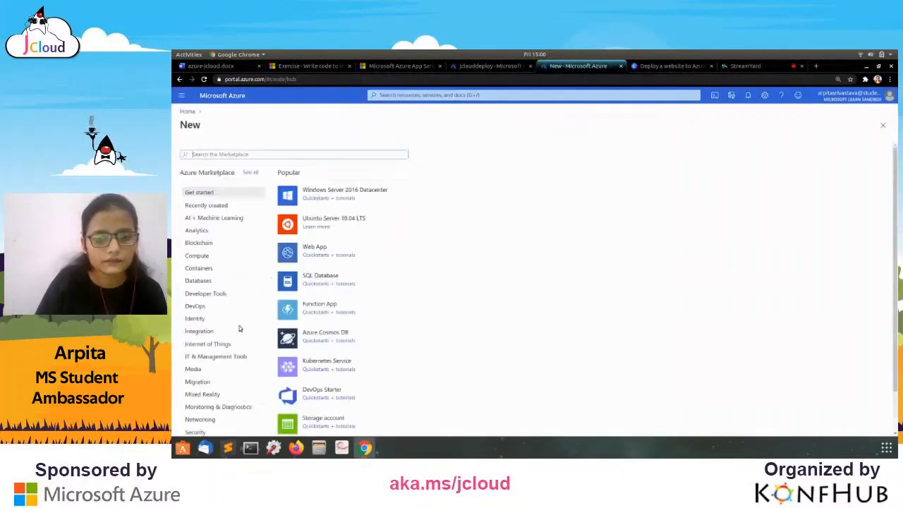
# Try Web App once more, then reload the portal and list the Web category again.
pyautogui.scroll(-1, 237, 333)
pyautogui.click(191, 423)
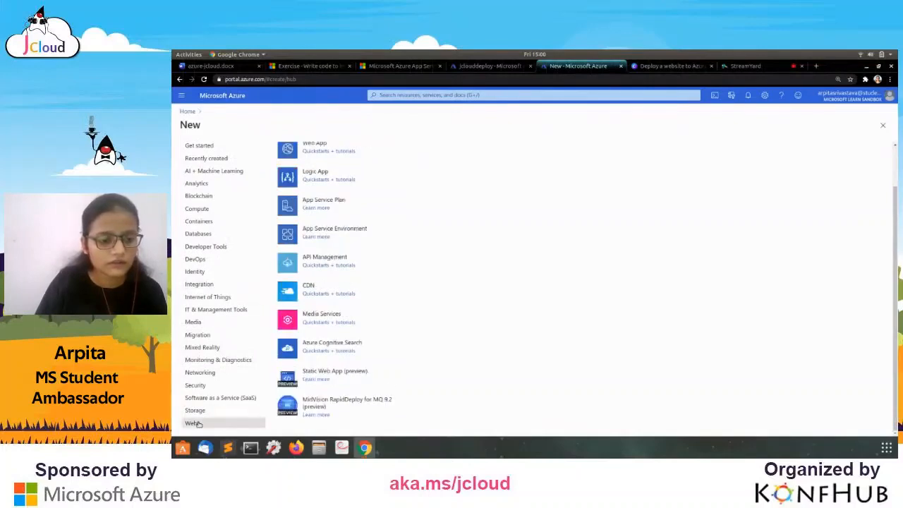
pyautogui.scroll(1, 299, 181)
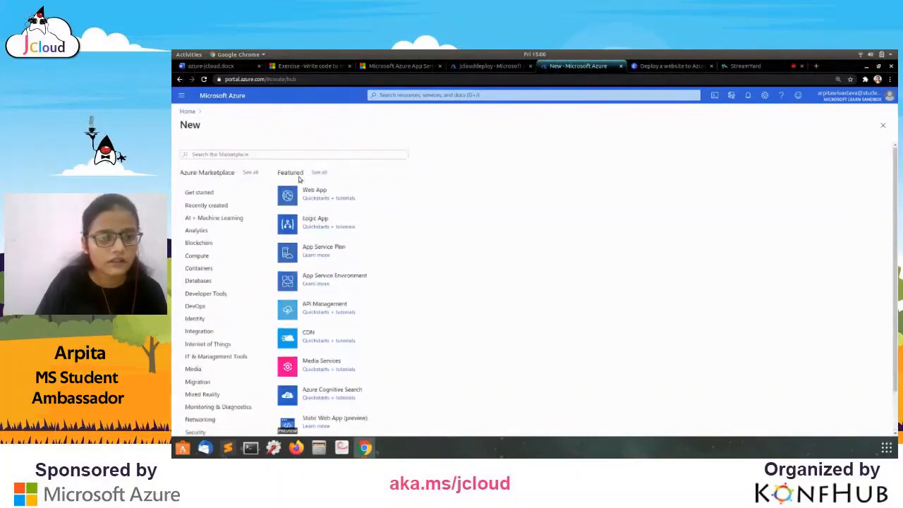
pyautogui.click(338, 188)
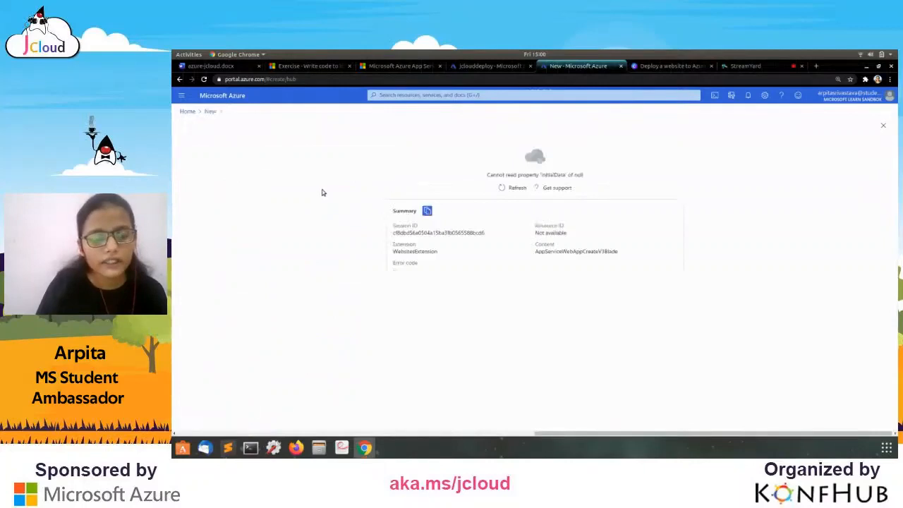
pyautogui.click(513, 187)
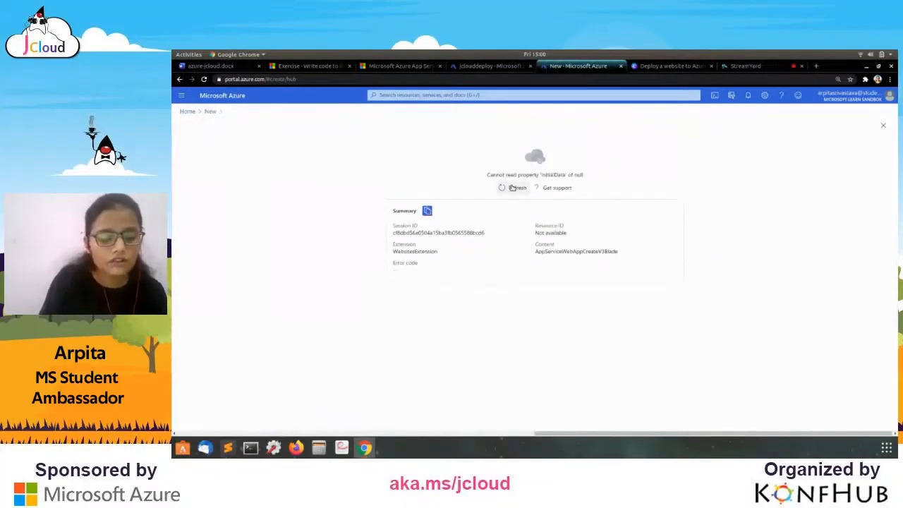
pyautogui.press('F5')
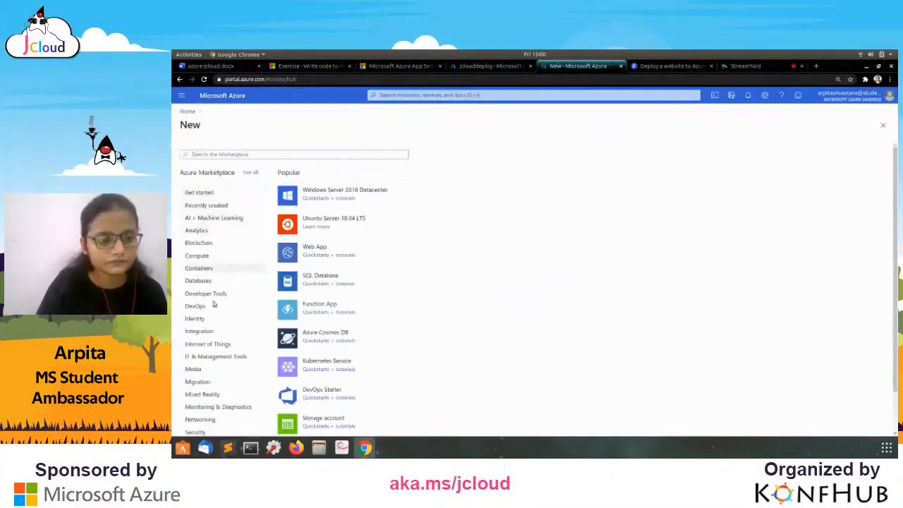
pyautogui.scroll(-2, 204, 282)
pyautogui.click(192, 422)
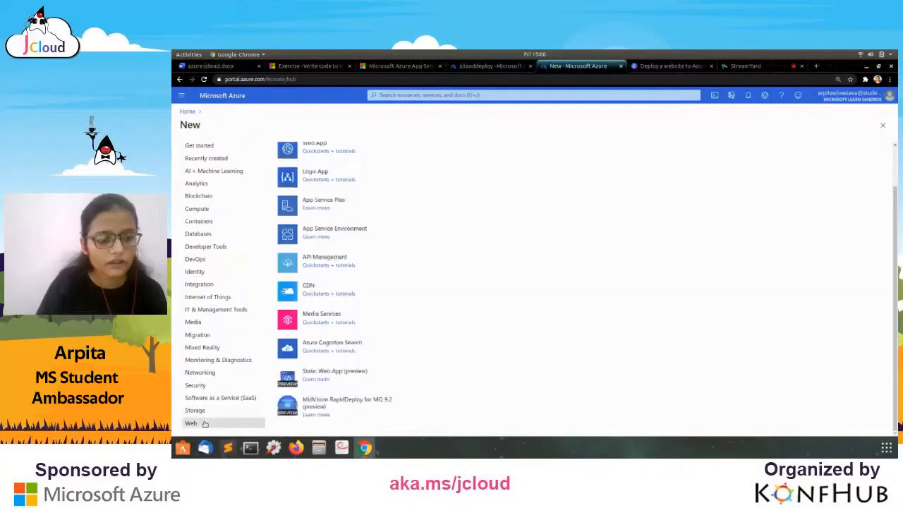
pyautogui.scroll(2, 302, 212)
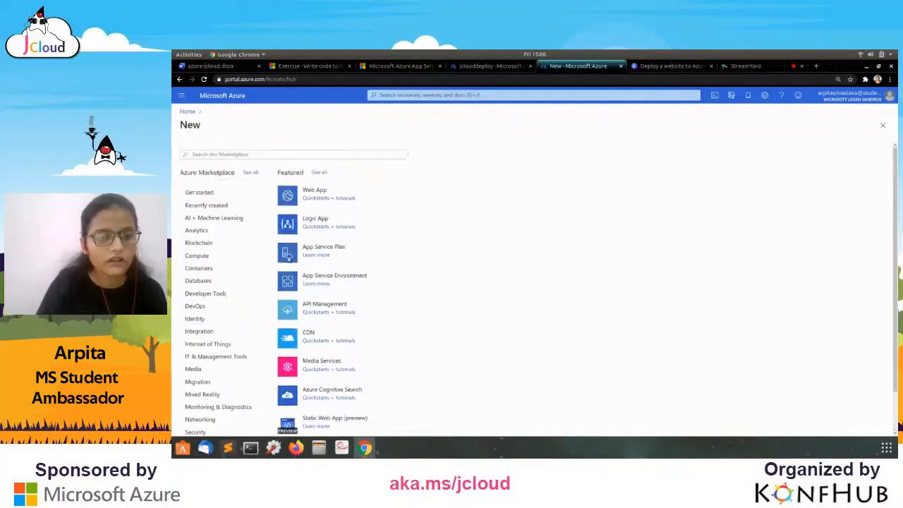
# Open the Create Web App form and choose the sandbox learn resource group.
pyautogui.click(315, 191)
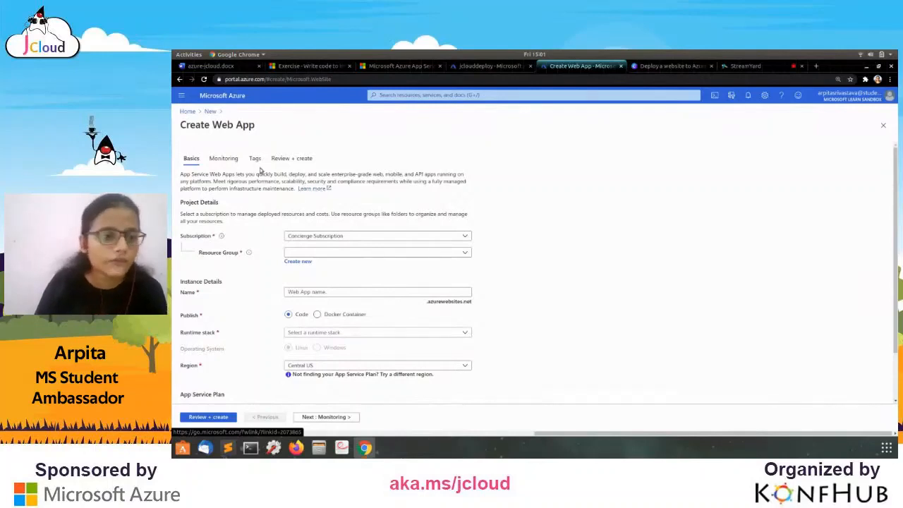
pyautogui.scroll(-2, 260, 169)
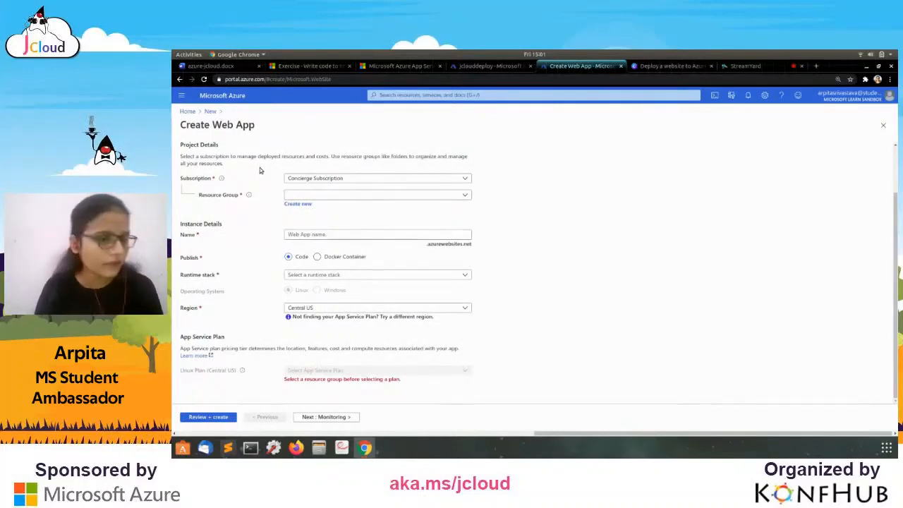
pyautogui.click(339, 199)
pyautogui.click(337, 225)
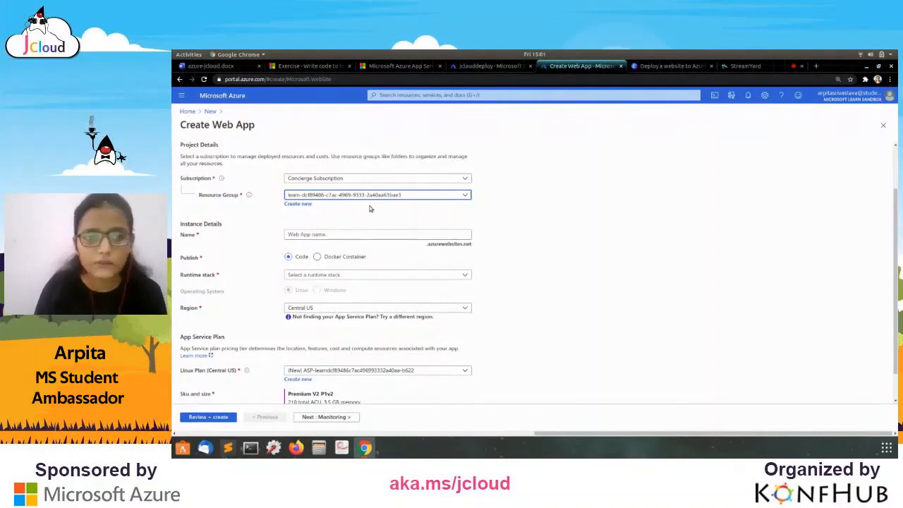
# Enter the web app's name in the Name field.
pyautogui.click(323, 234)
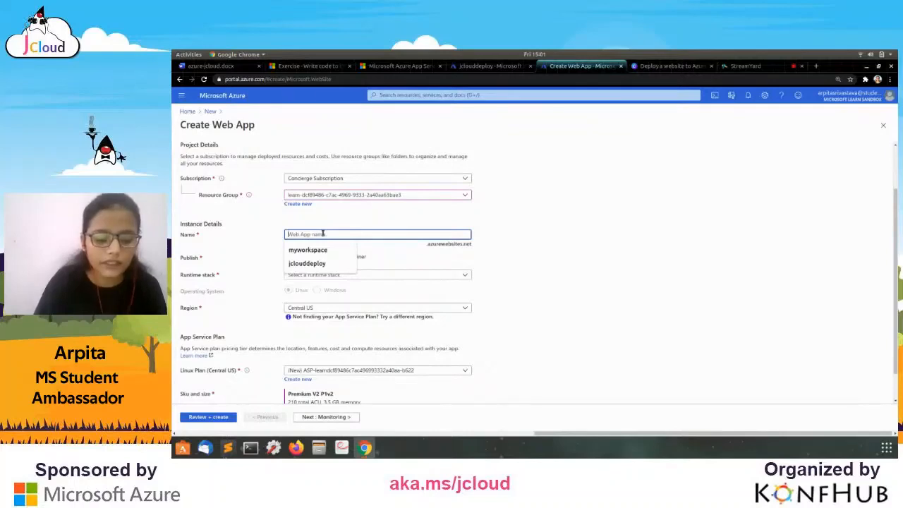
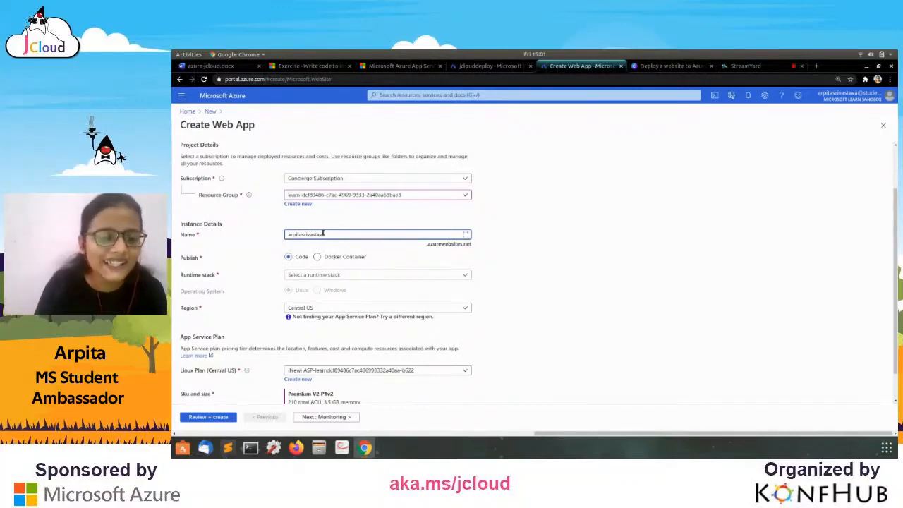
pyautogui.scroll(-1, 581, 254)
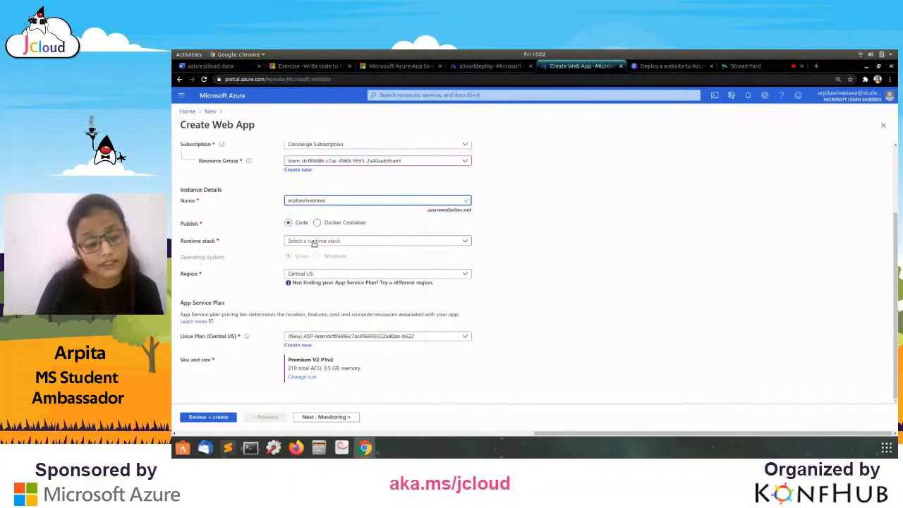
# Set the runtime stack to Tomcat 9.0, replacing an initial Tomcat 8.5 choice.
pyautogui.click(314, 242)
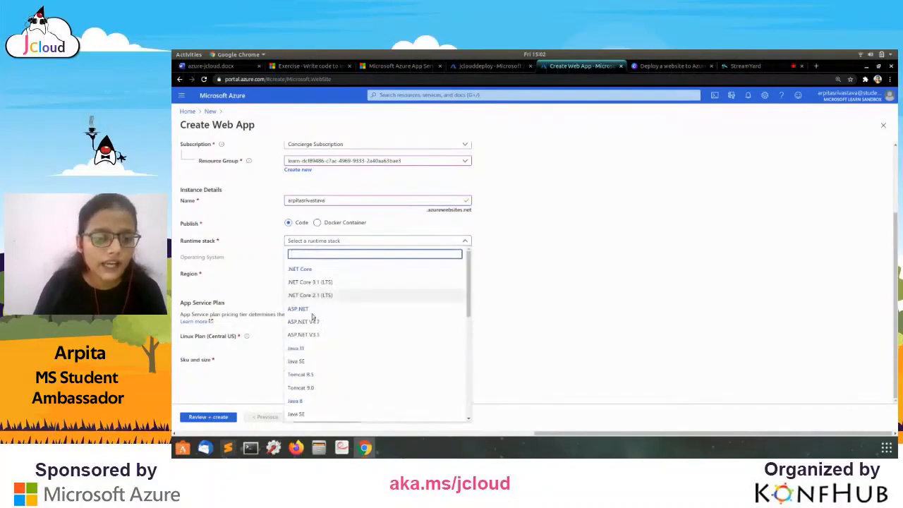
pyautogui.scroll(-5, 313, 332)
pyautogui.click(308, 352)
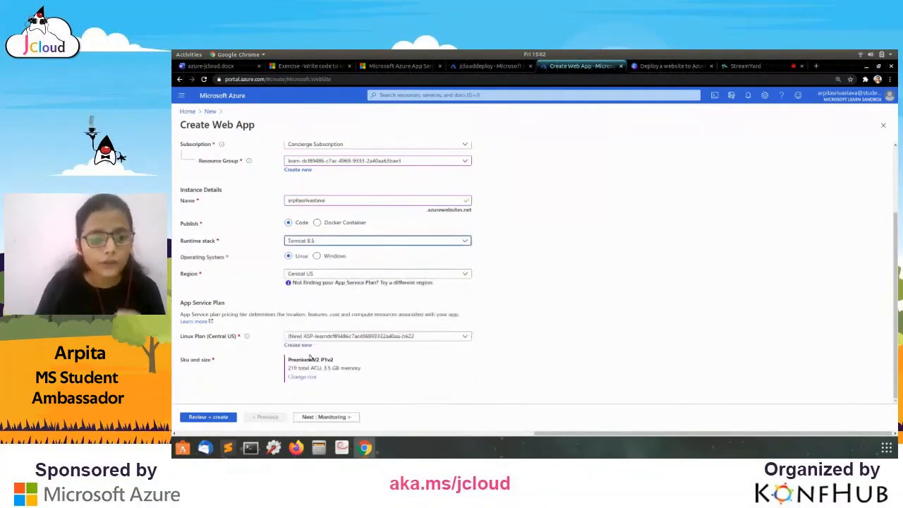
pyautogui.click(422, 245)
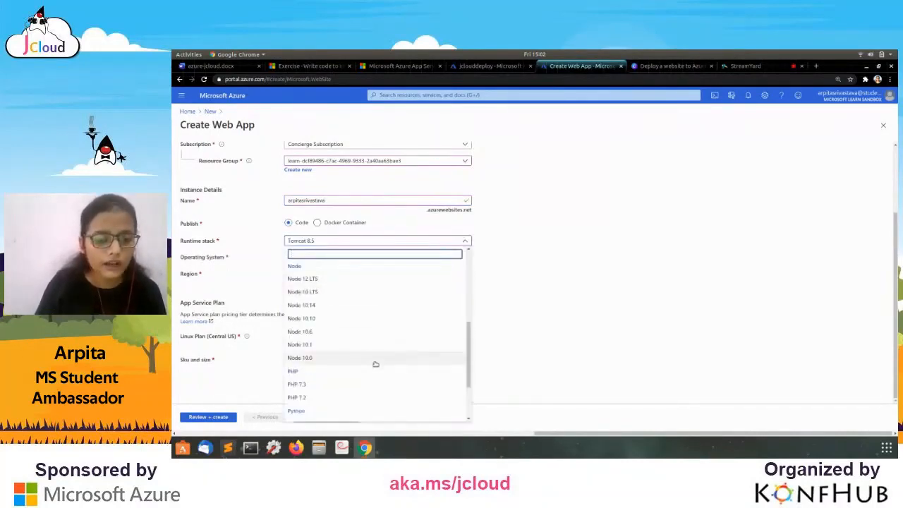
pyautogui.scroll(-5, 375, 364)
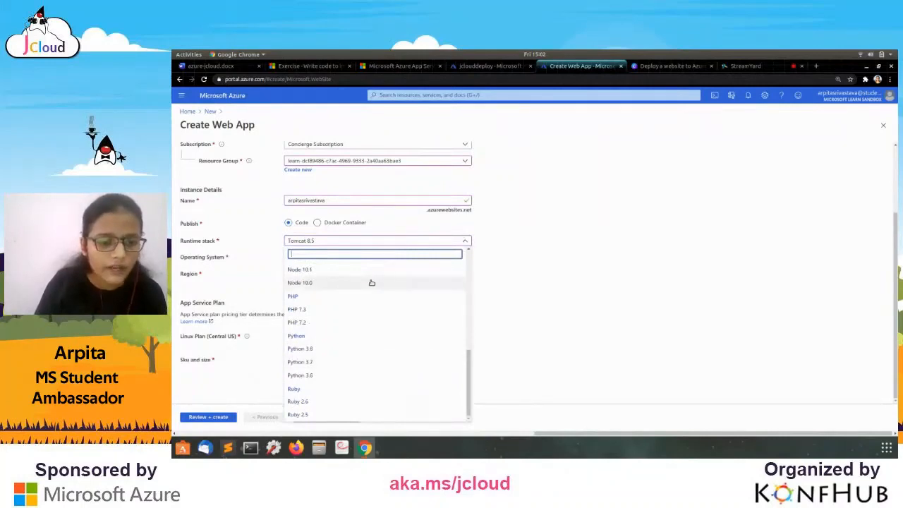
pyautogui.scroll(3, 372, 283)
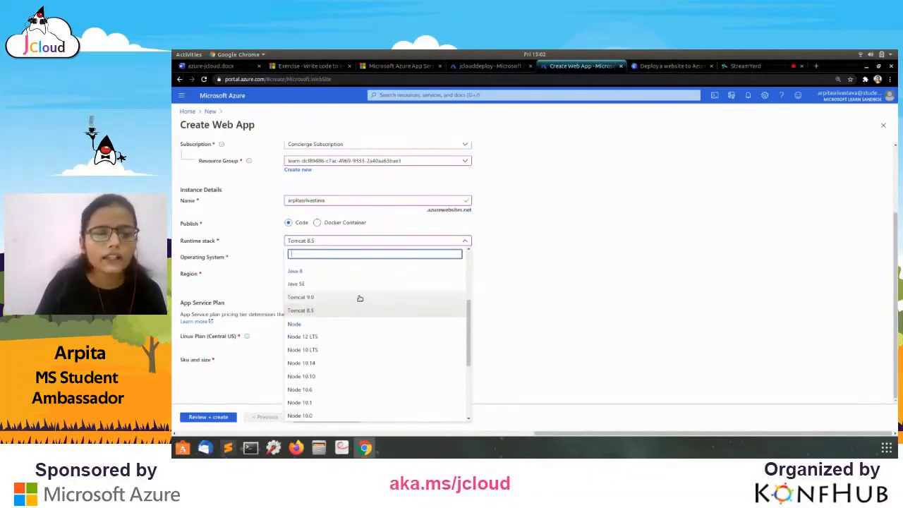
pyautogui.click(358, 303)
# Keep Central US as the region for the new Linux plan.
pyautogui.click(545, 240)
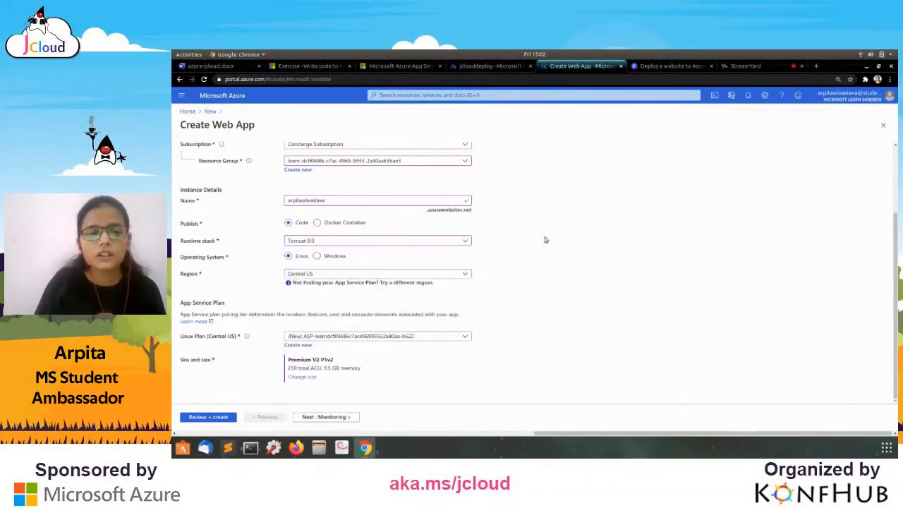
pyautogui.hscroll(-1, 544, 240)
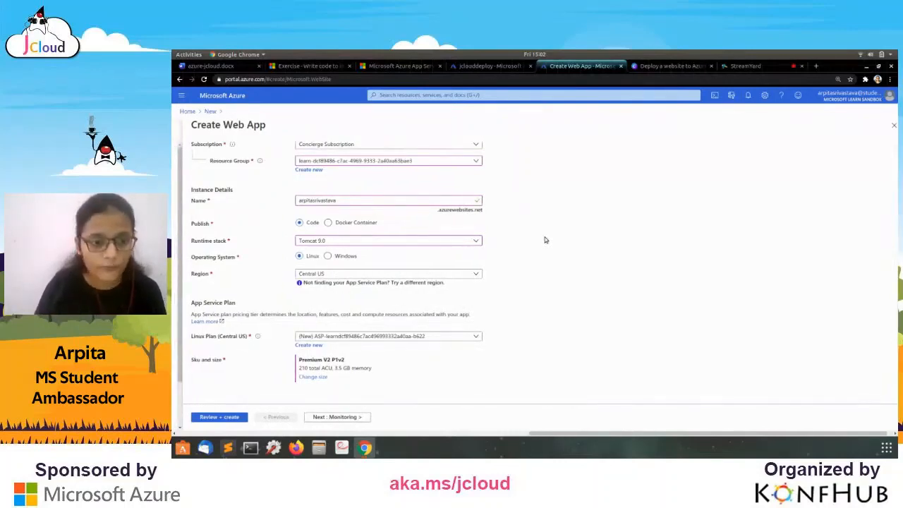
pyautogui.hscroll(-1, 545, 240)
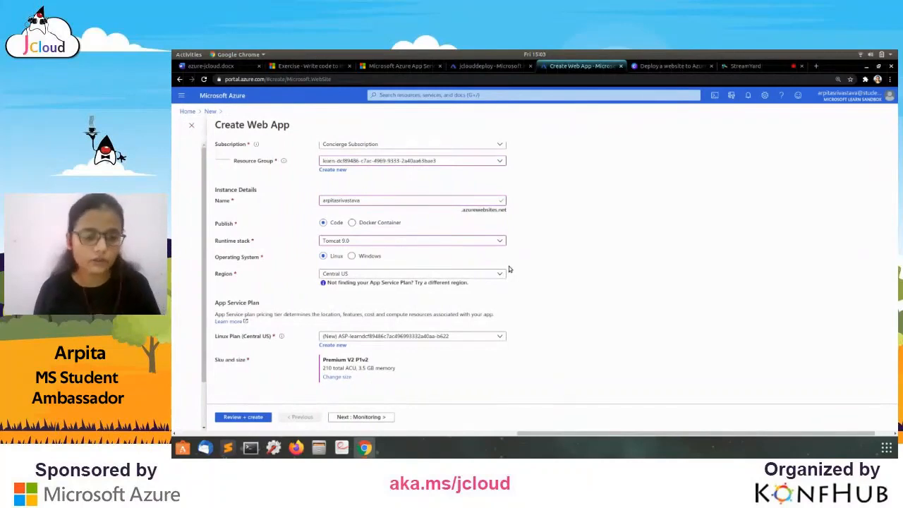
pyautogui.click(419, 277)
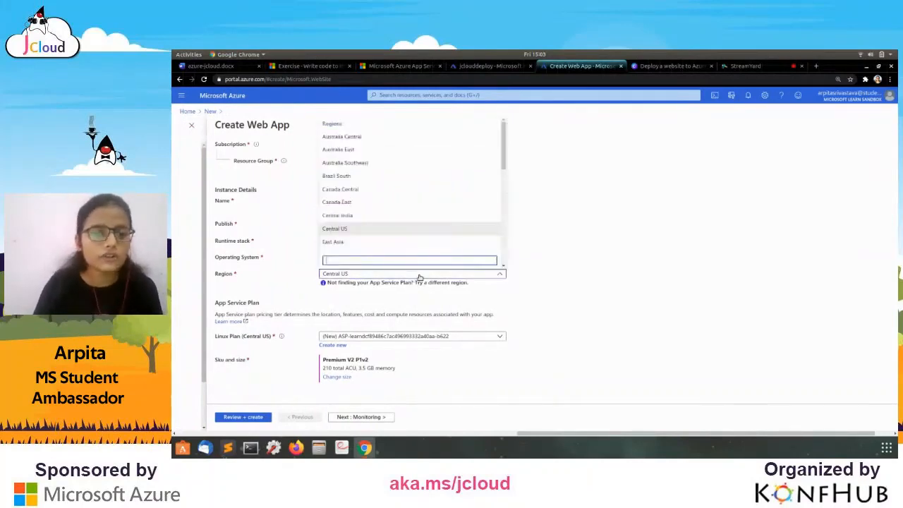
pyautogui.click(420, 278)
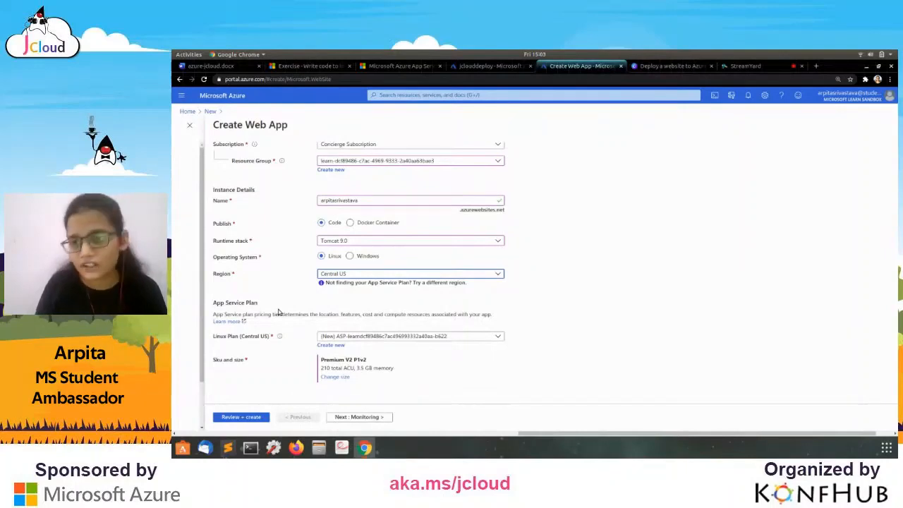
# Switch the plan to the Dev/Test Free F1 tier with 1 GB memory.
pyautogui.click(342, 379)
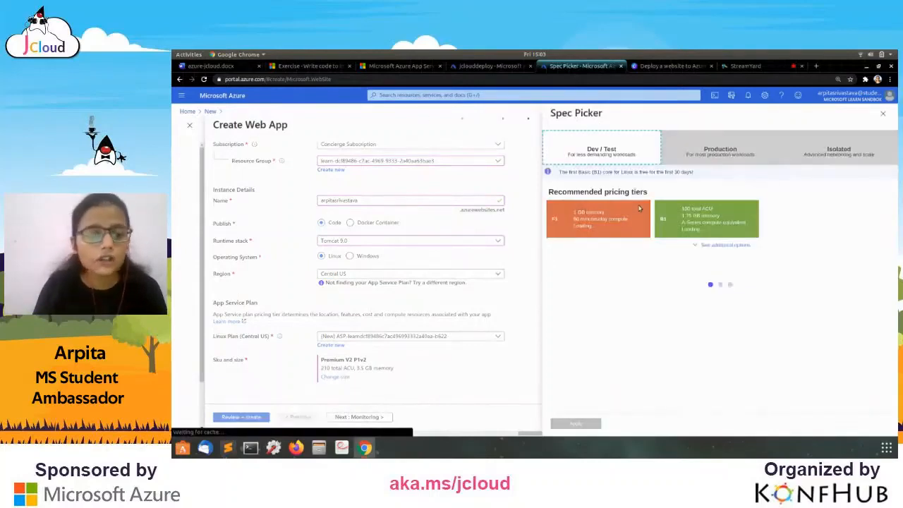
pyautogui.click(716, 150)
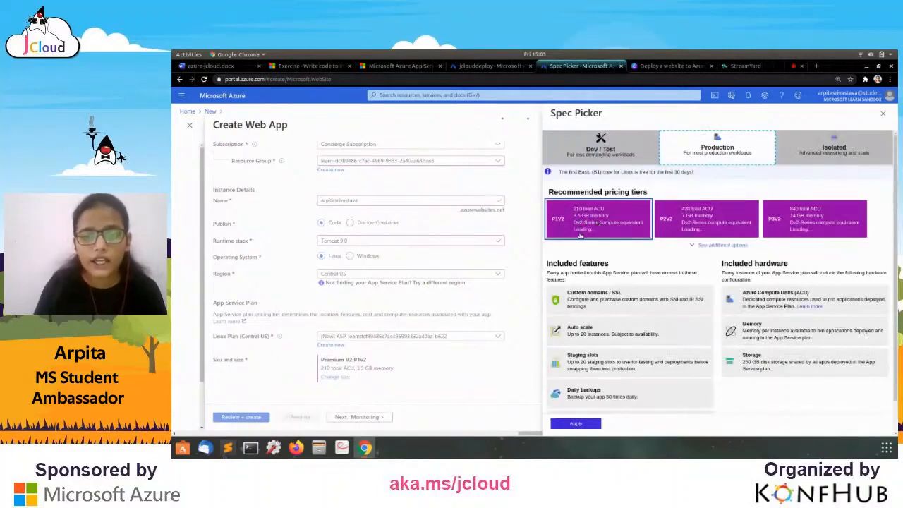
pyautogui.click(611, 152)
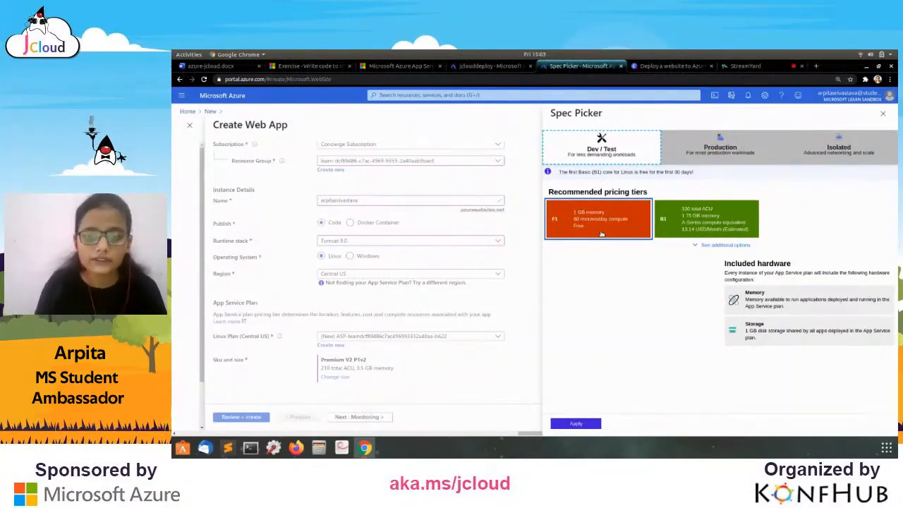
pyautogui.click(576, 423)
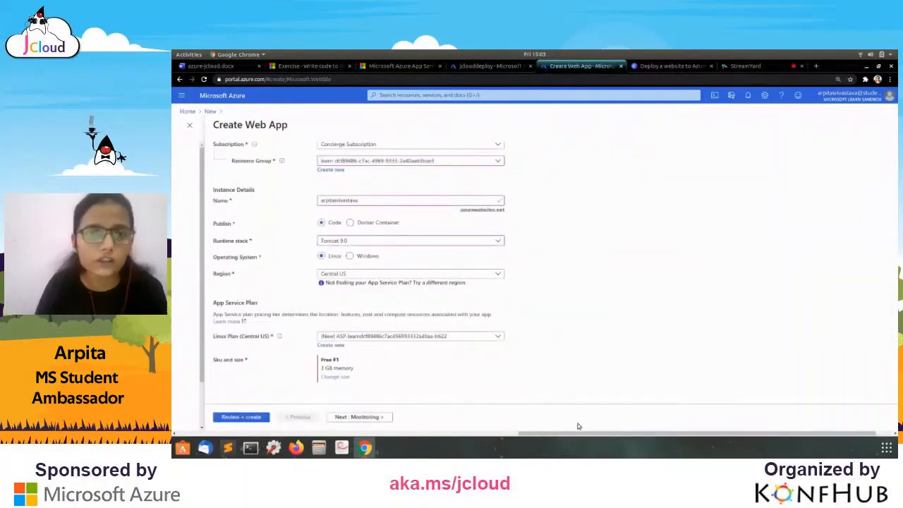
# Review and create the Free F1 Tomcat web app, then view the jclouddeploy overview.
pyautogui.click(242, 418)
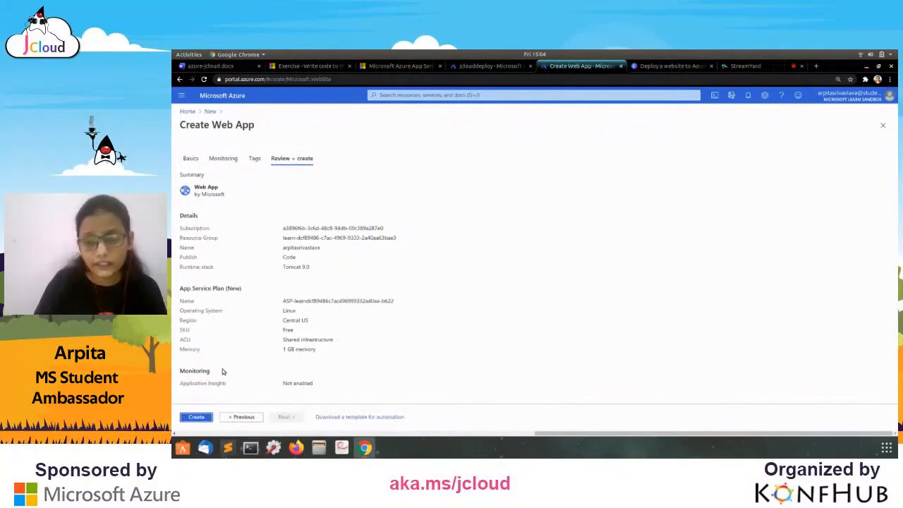
pyautogui.click(194, 416)
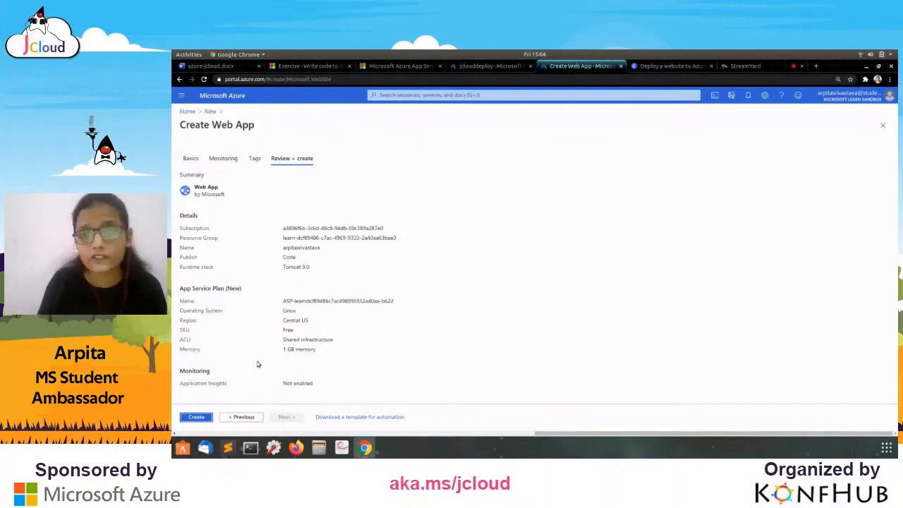
pyautogui.click(487, 66)
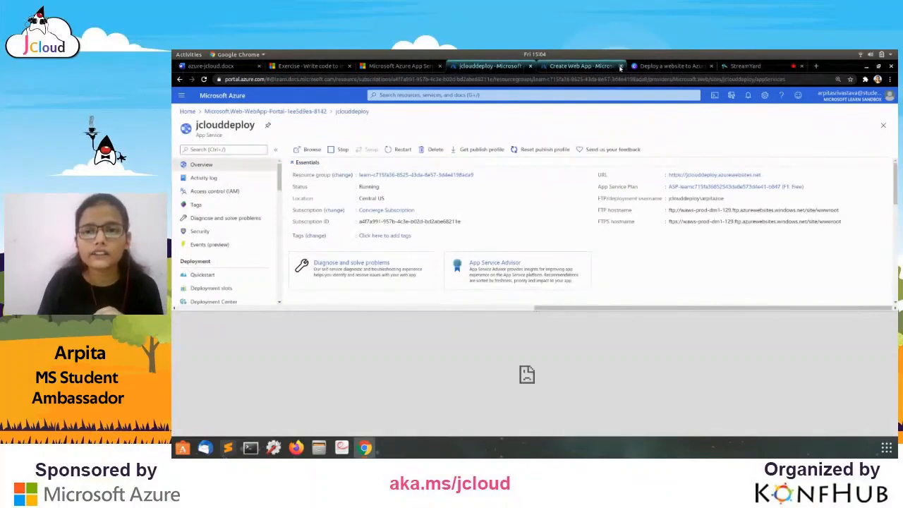
# Close the Create Web App tab and copy the jclouddeploy.azurewebsites.net URL.
pyautogui.click(620, 67)
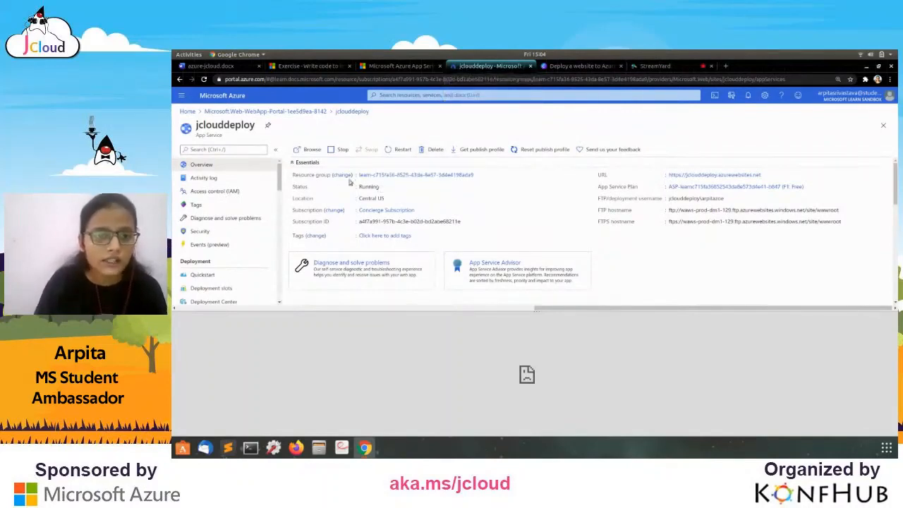
pyautogui.click(766, 175)
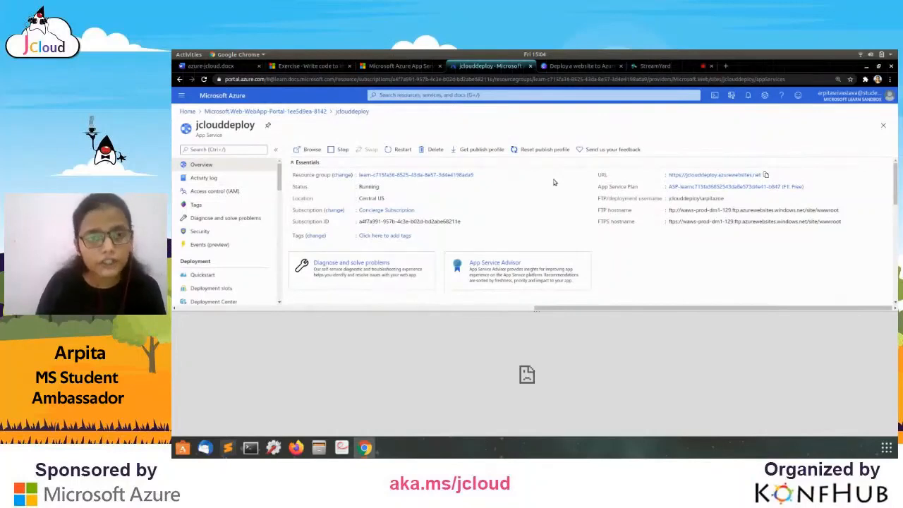
# Confirm the app's default page is running, open Cloud Shell, and go to the Learn exercise.
pyautogui.click(396, 66)
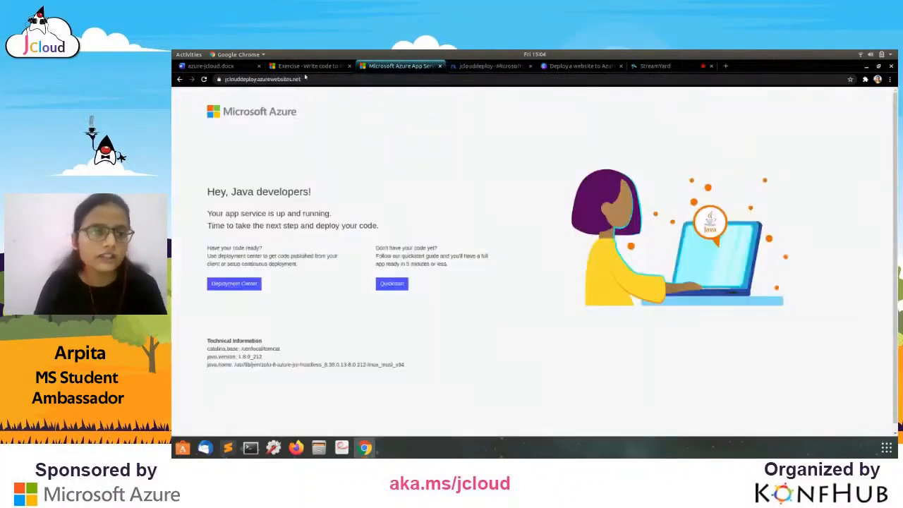
pyautogui.click(262, 79)
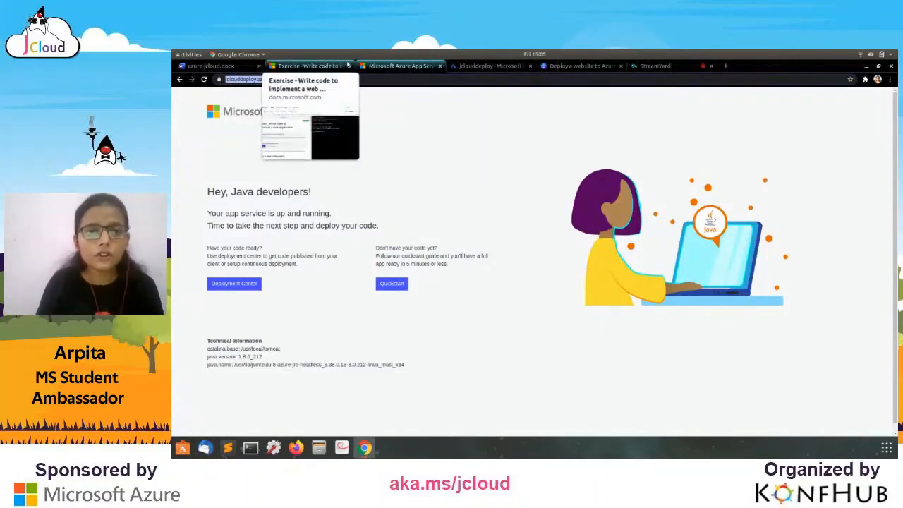
pyautogui.click(483, 66)
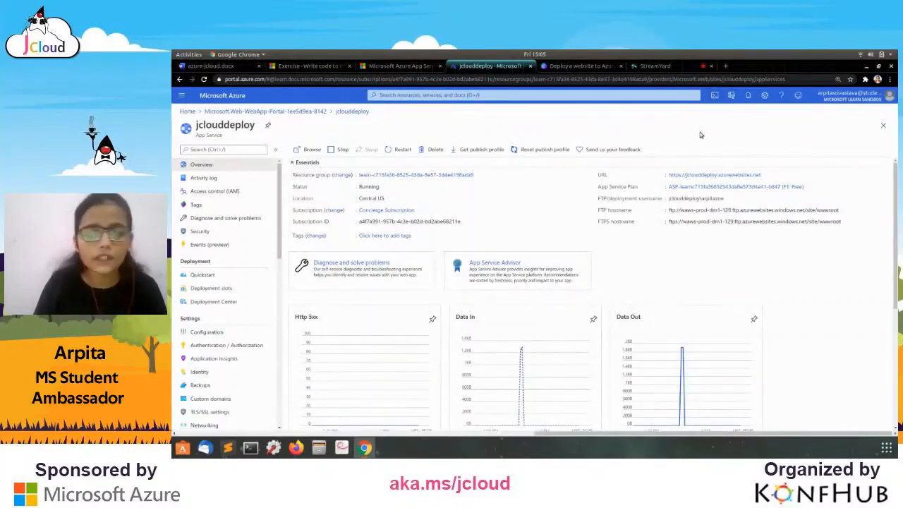
pyautogui.click(714, 97)
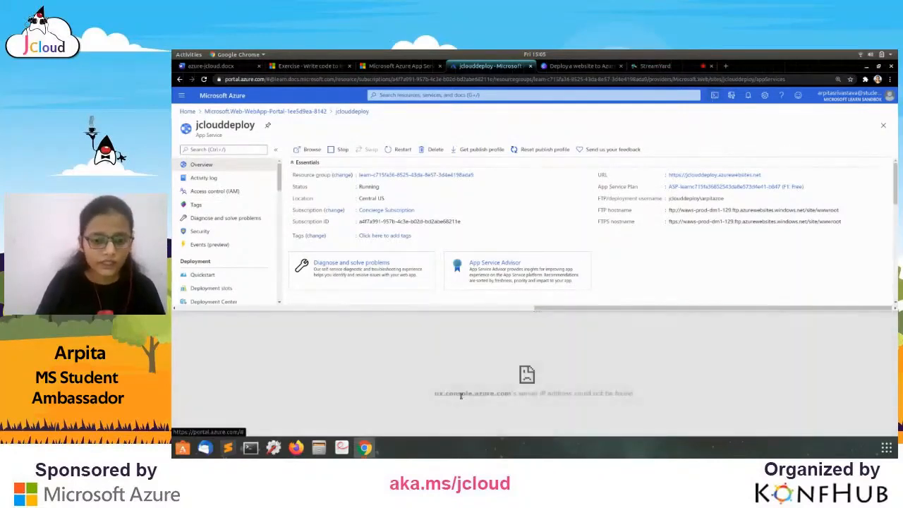
pyautogui.click(399, 66)
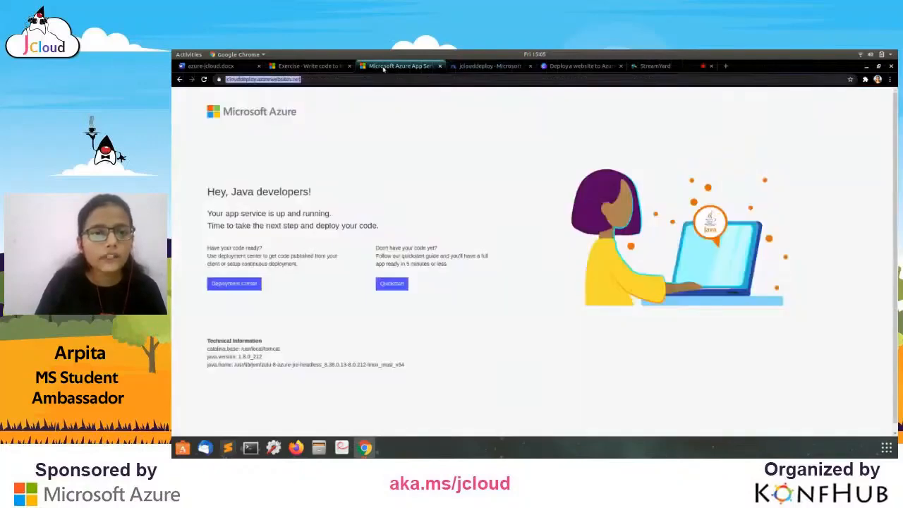
pyautogui.click(316, 66)
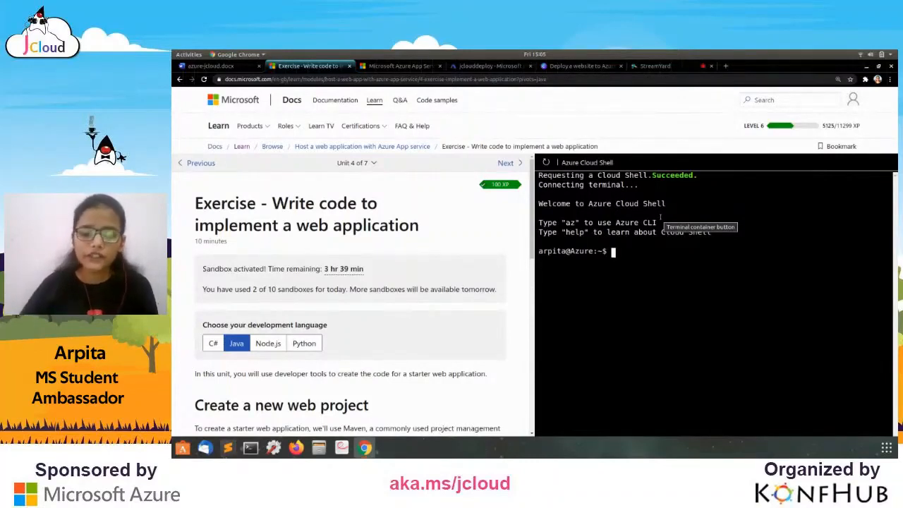
# Remove the stray '+' in Cloud Shell and begin typing mvn.
pyautogui.write('+')
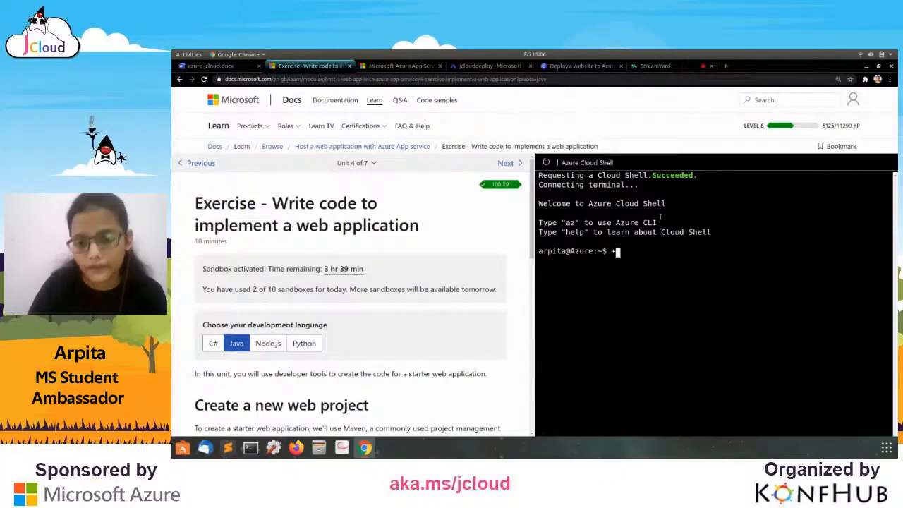
pyautogui.press('BackSpace')
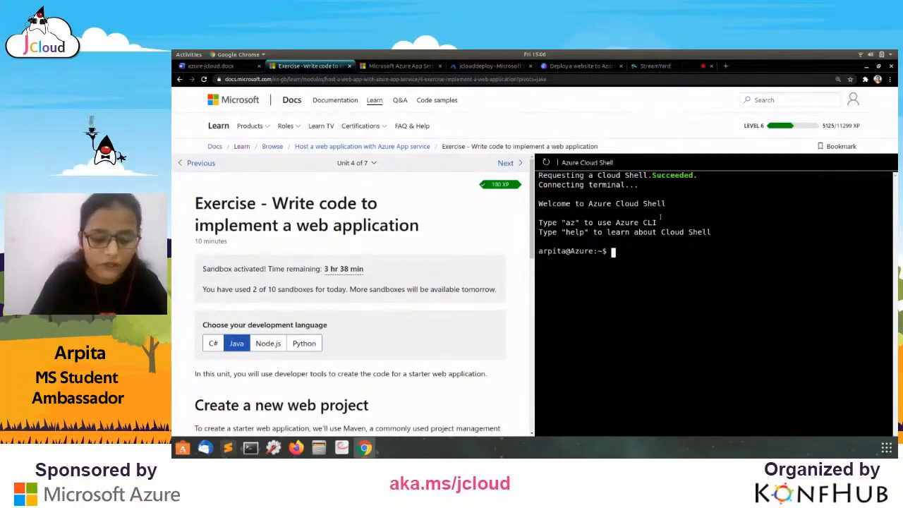
pyautogui.write('mvn')
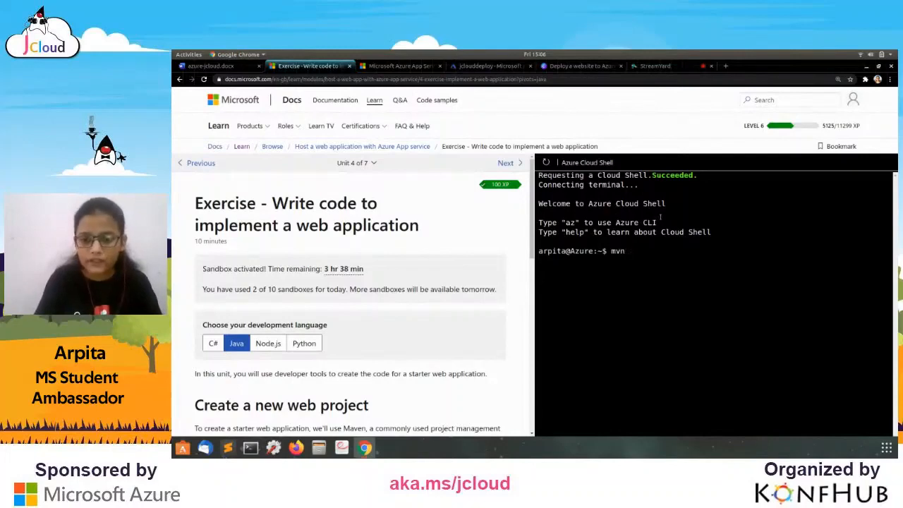
# Run mvn archetype:generate for example.demo helloworld using maven-archetype-webapp, then view azure-jcloud.docx.
pyautogui.write('ar')
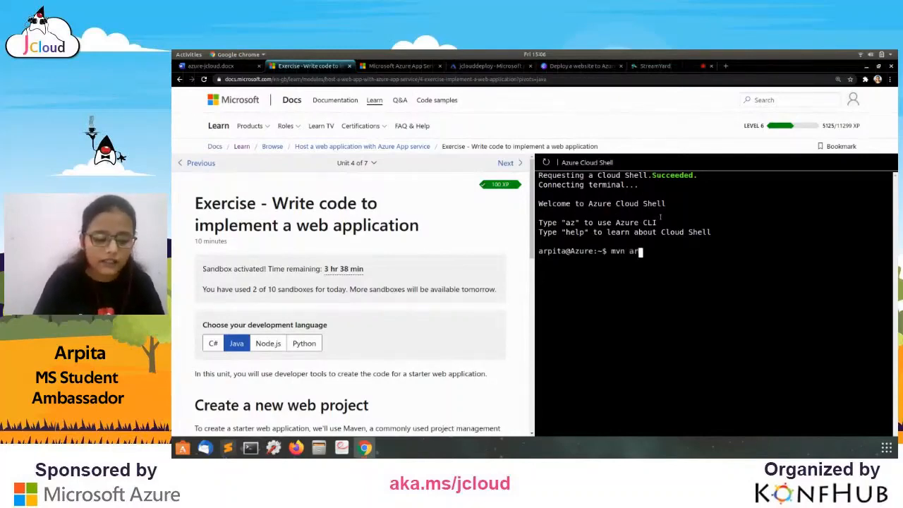
pyautogui.write('chety')
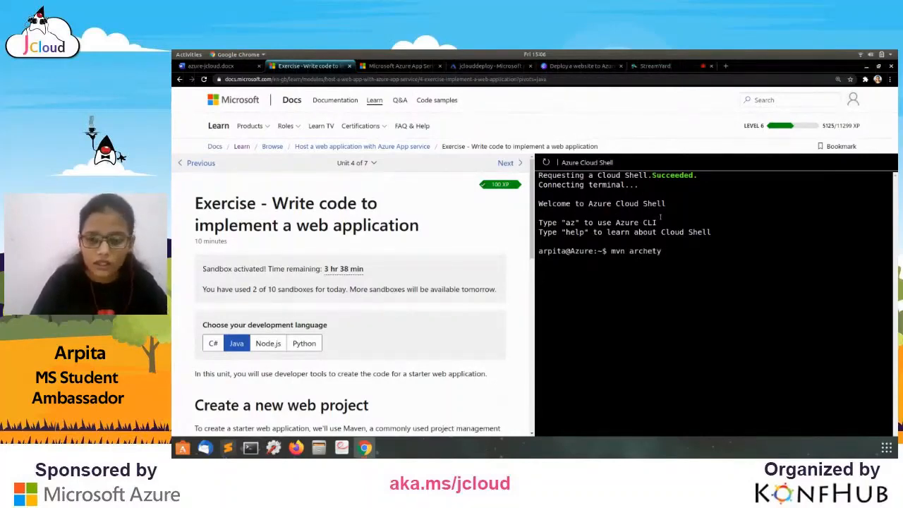
pyautogui.write('pe')
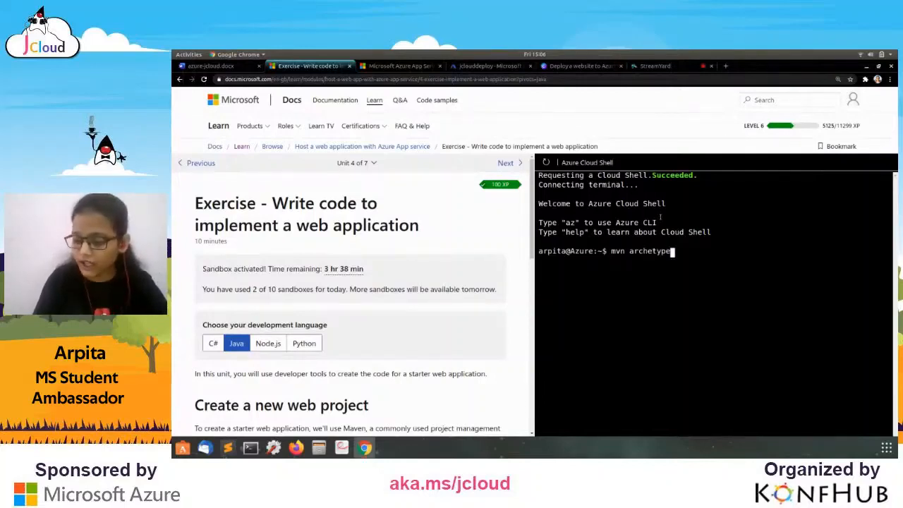
pyautogui.write(':generate')
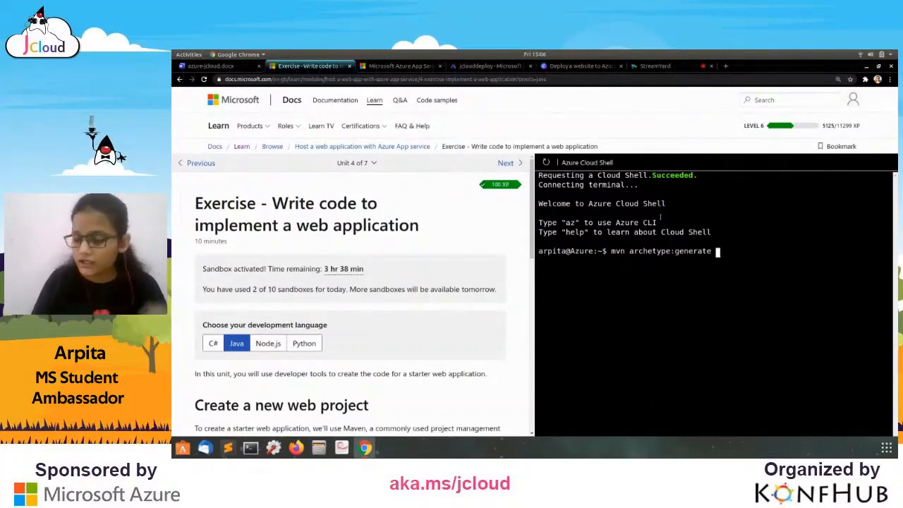
pyautogui.write('-')
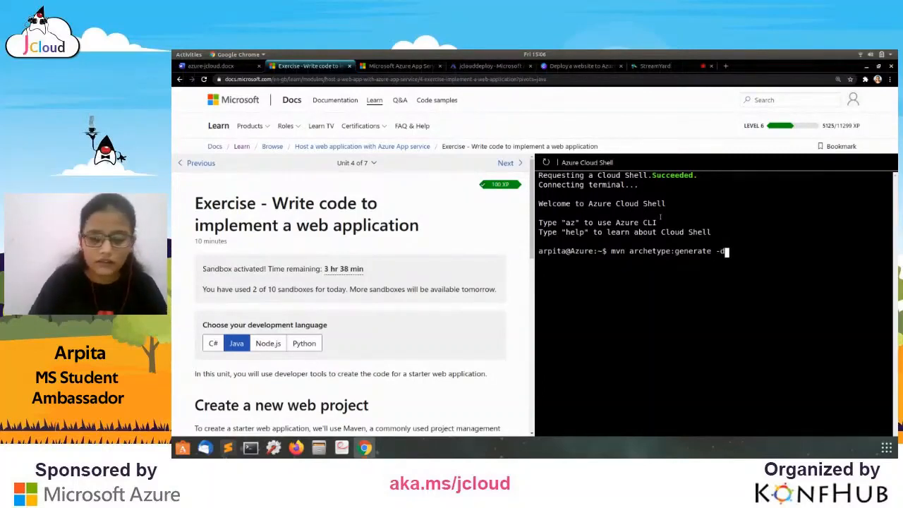
pyautogui.write('D')
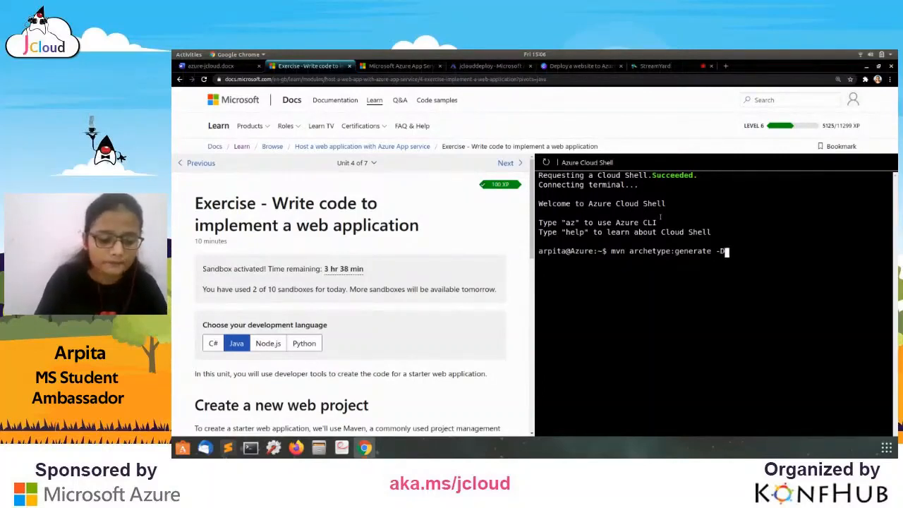
pyautogui.write('groupId')
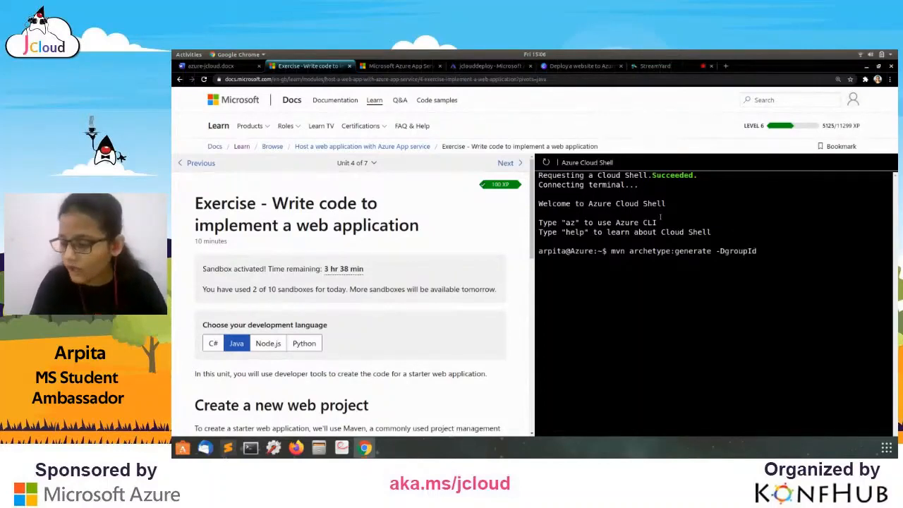
pyautogui.write('=ex')
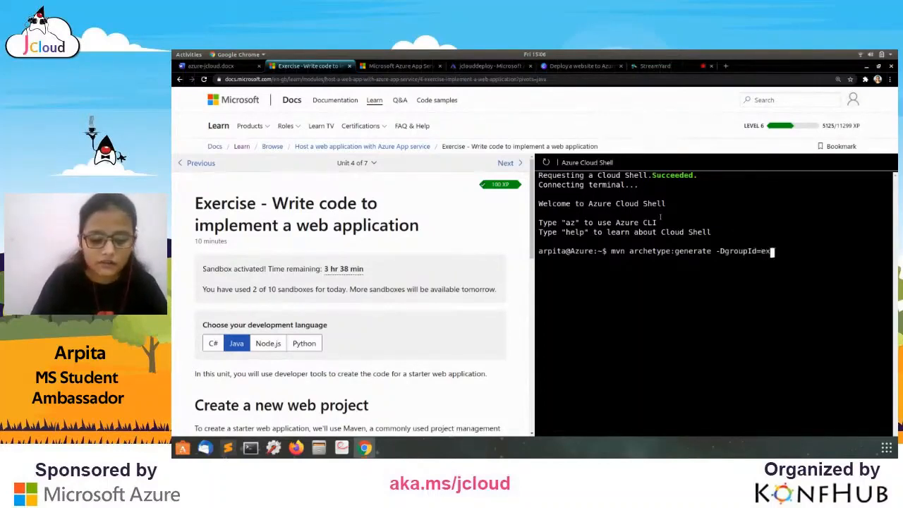
pyautogui.write('ample.demo ')
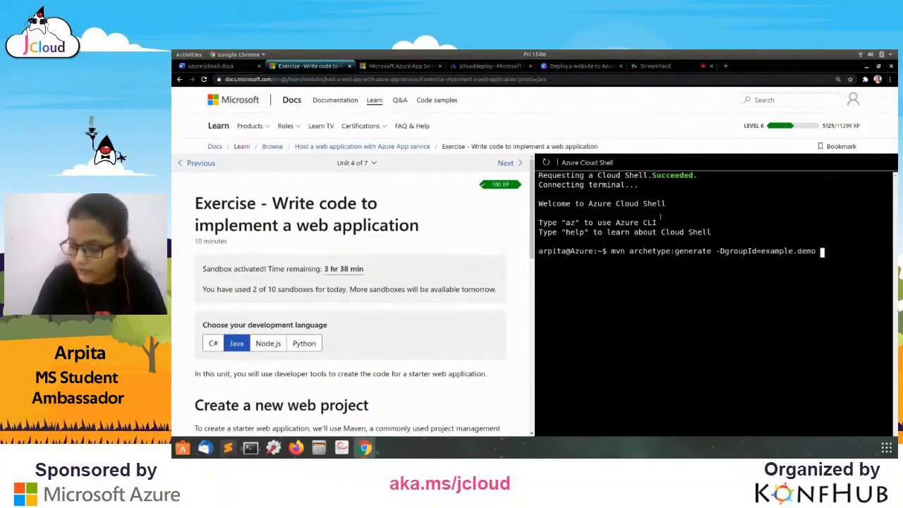
pyautogui.write('-')
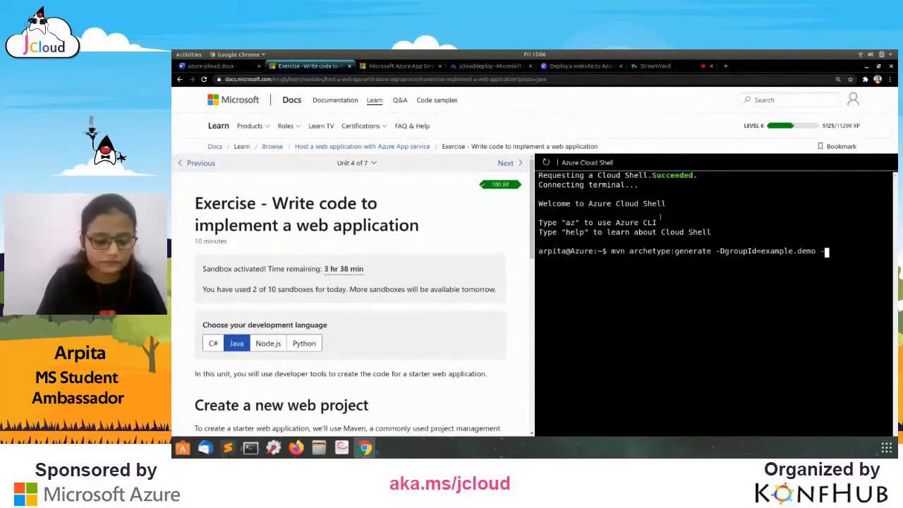
pyautogui.write('Dartif')
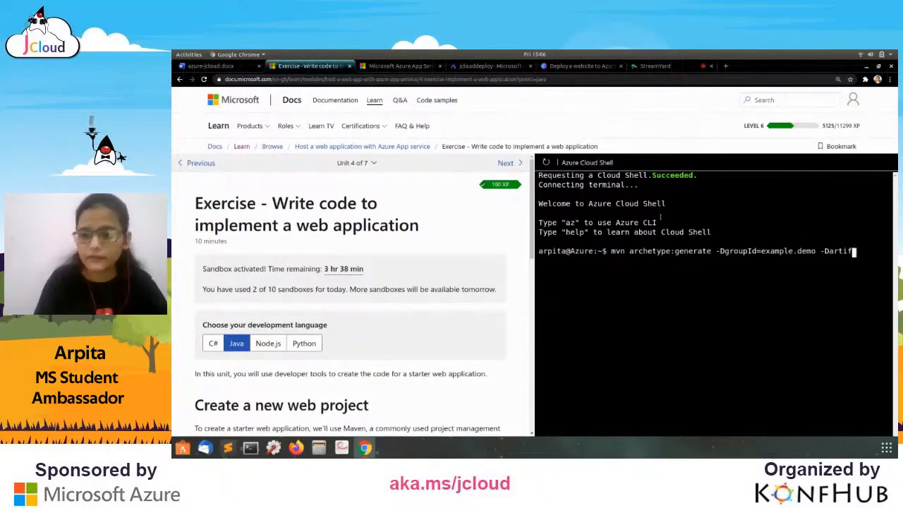
pyautogui.write('a')
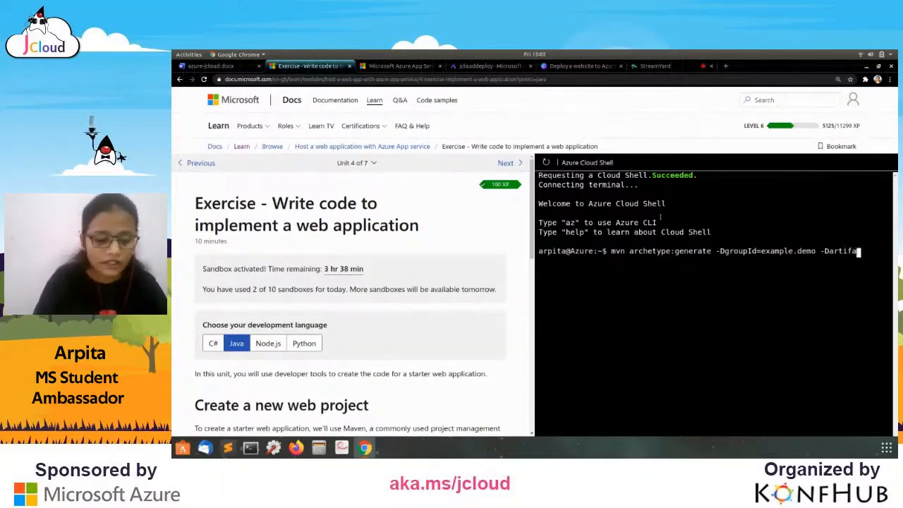
pyautogui.write('ctId')
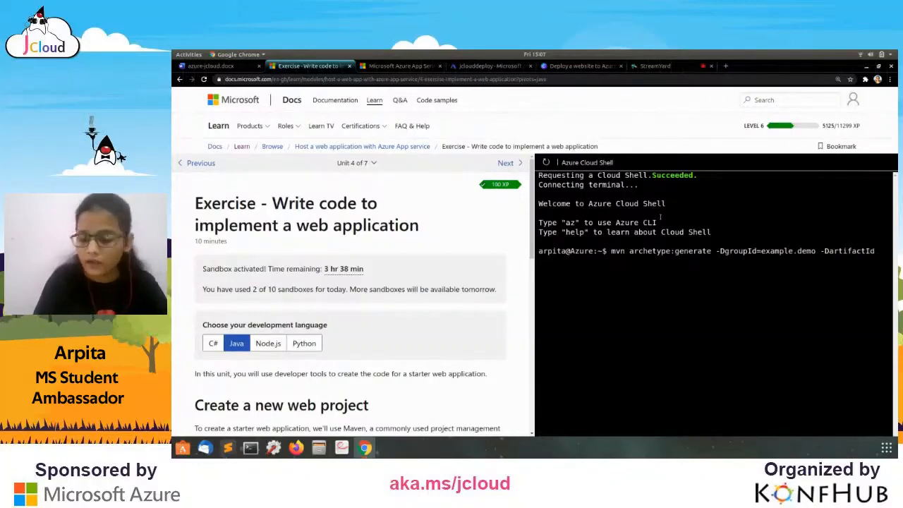
pyautogui.write('=he')
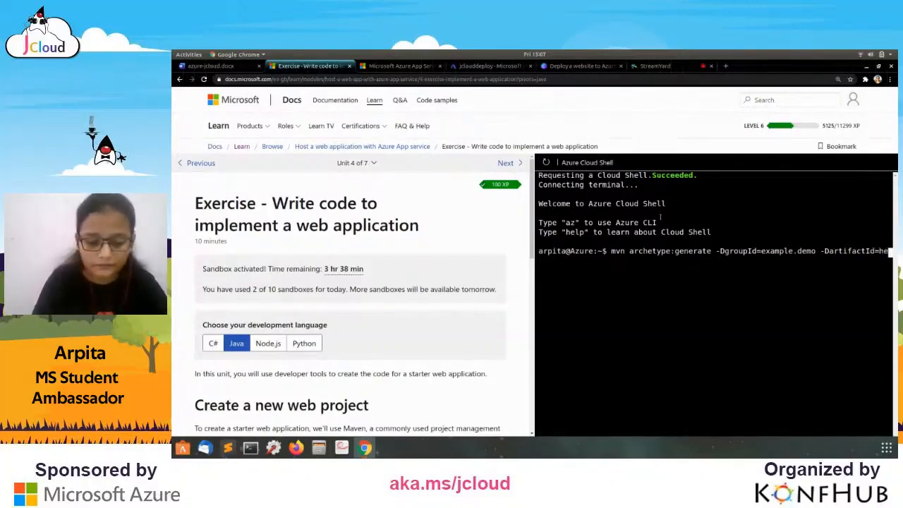
pyautogui.write('lloworld')
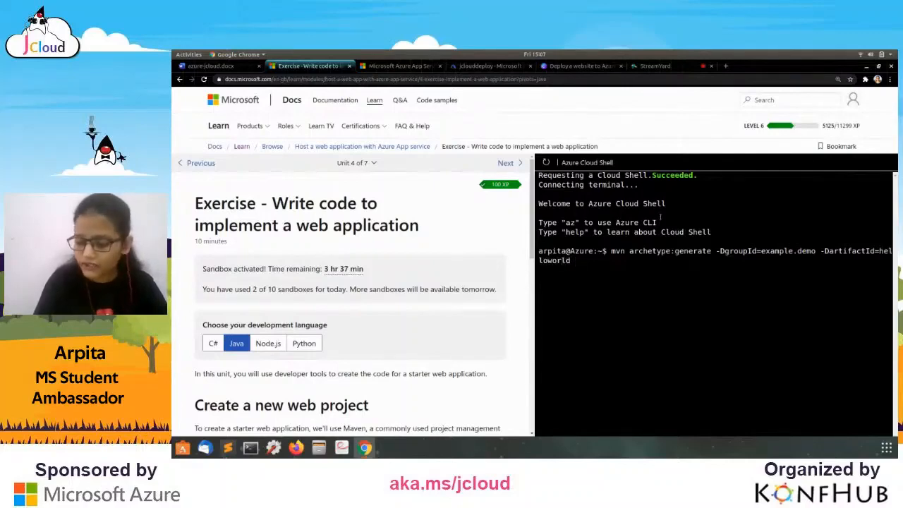
pyautogui.write(' -')
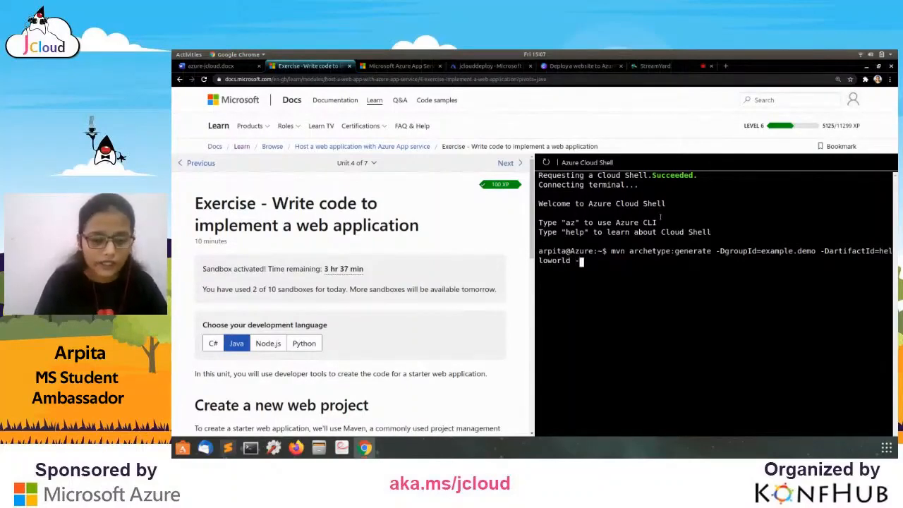
pyautogui.write('D')
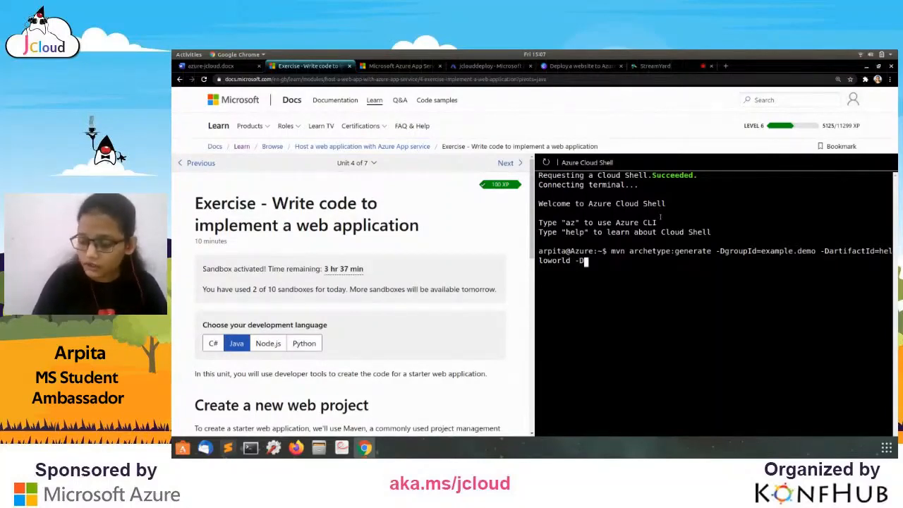
pyautogui.write('inter')
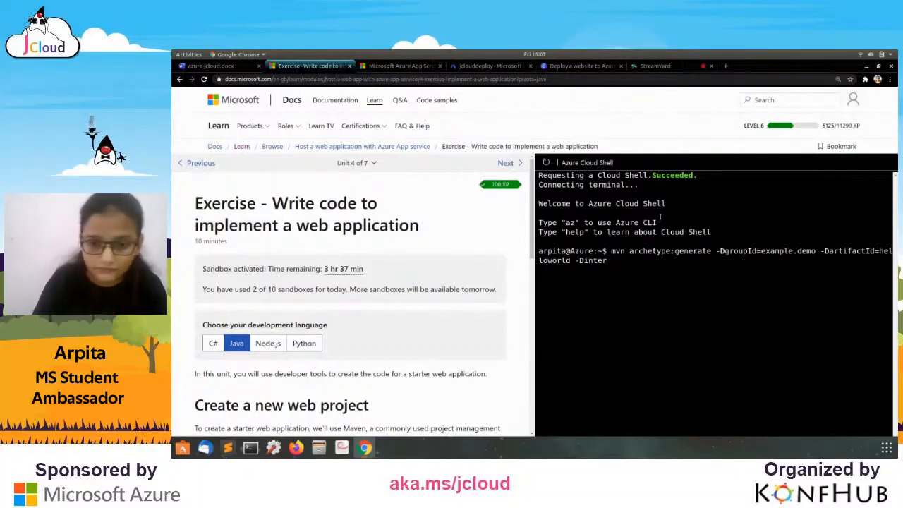
pyautogui.write('activemode')
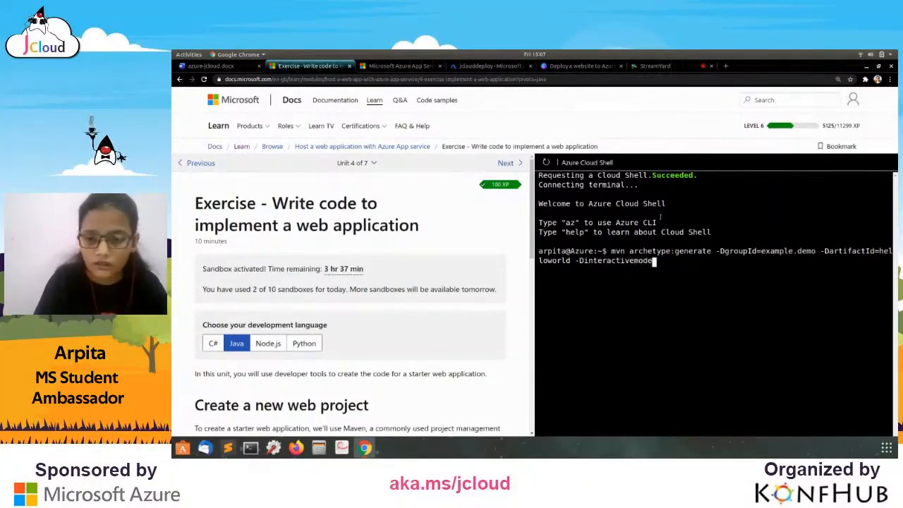
pyautogui.press('BackSpace')
pyautogui.press('BackSpace')
pyautogui.write('Mode')
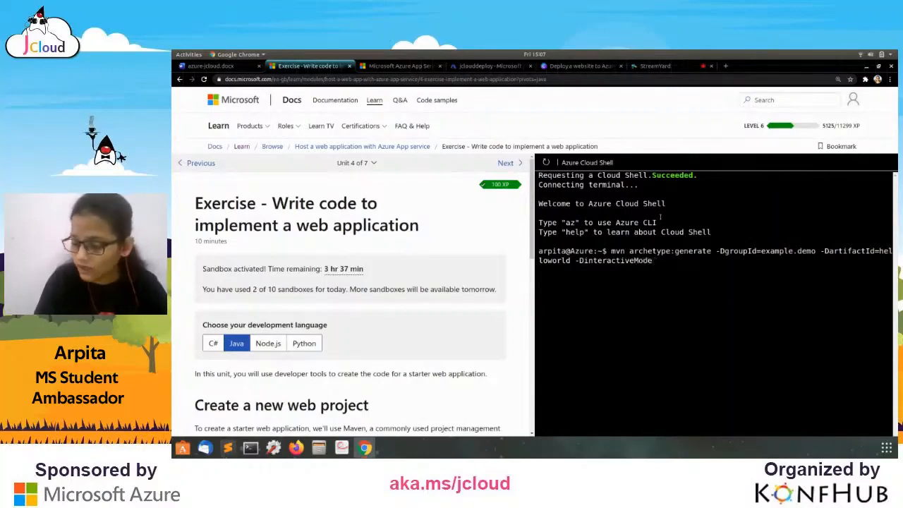
pyautogui.write('=false ')
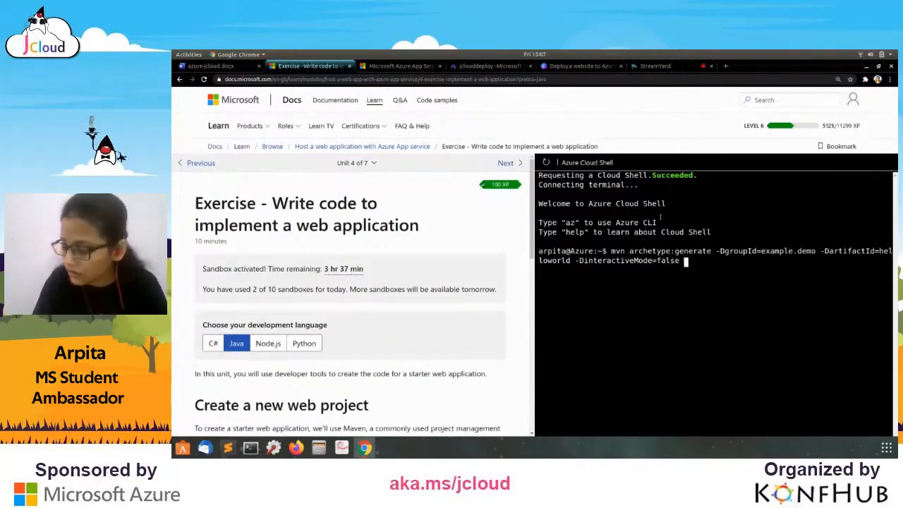
pyautogui.write('-')
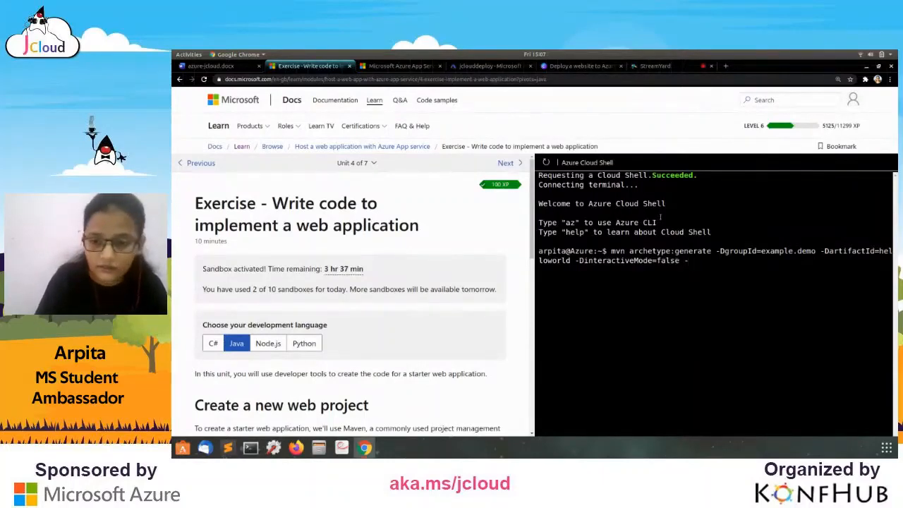
pyautogui.write('Darche')
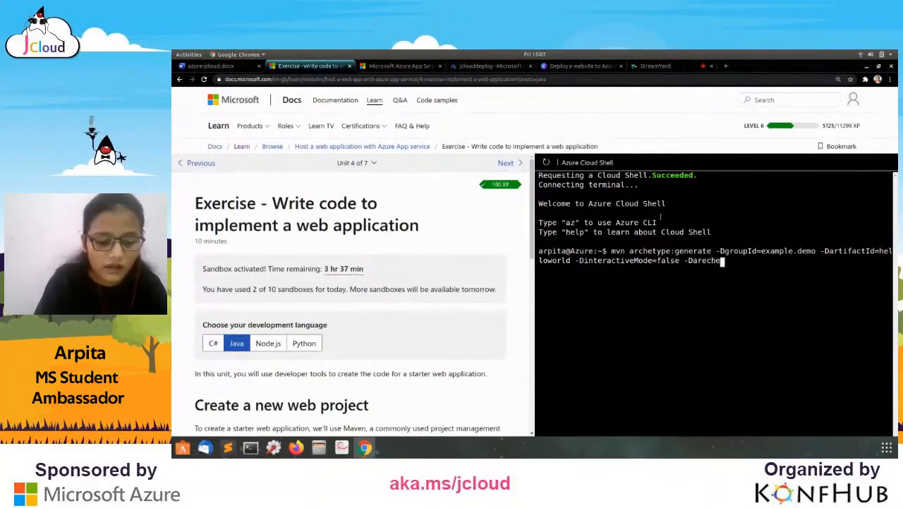
pyautogui.write('typ')
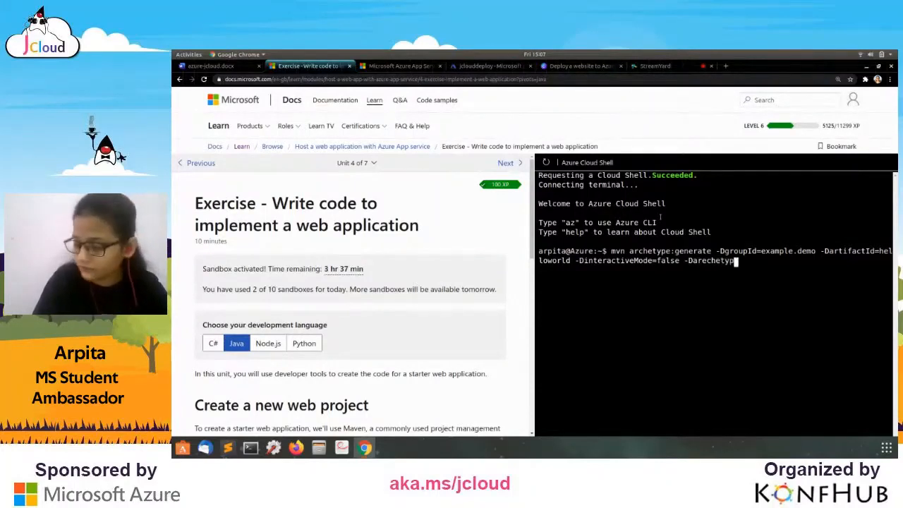
pyautogui.write('eArt')
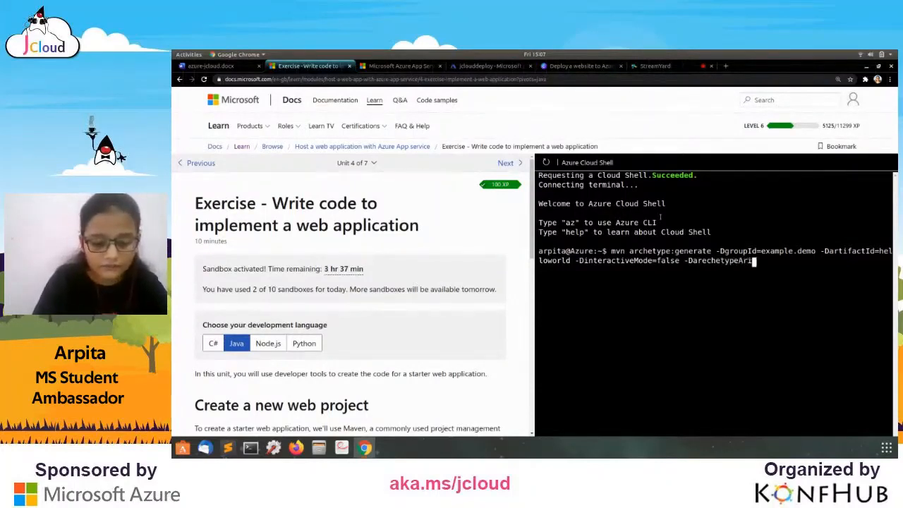
pyautogui.write('ifa')
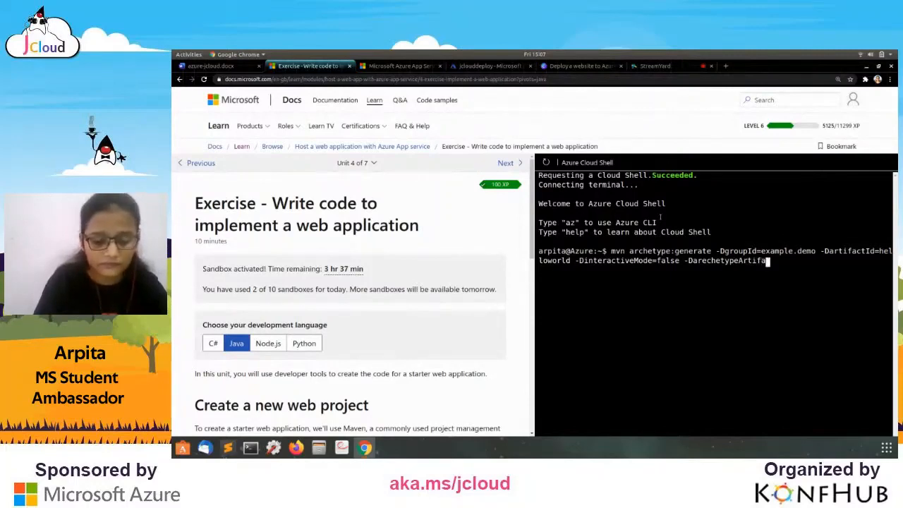
pyautogui.write('ctI')
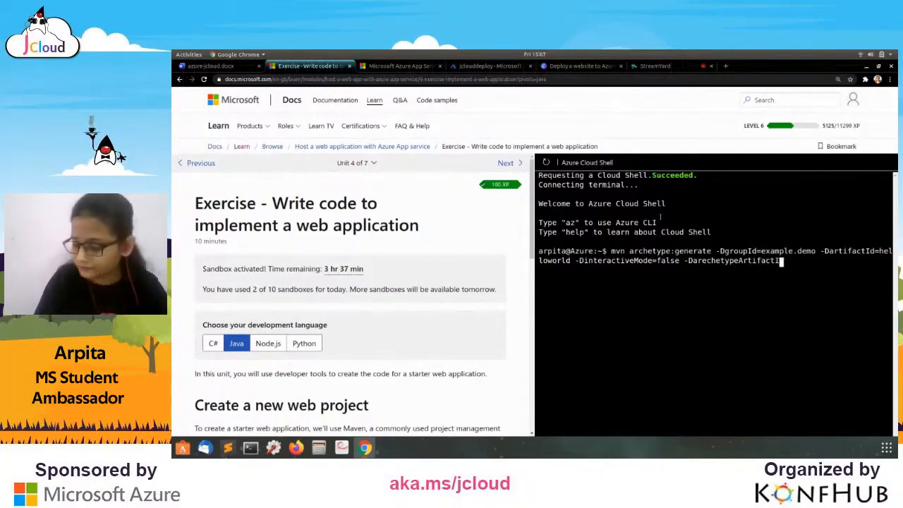
pyautogui.press('BackSpace')
pyautogui.write('I')
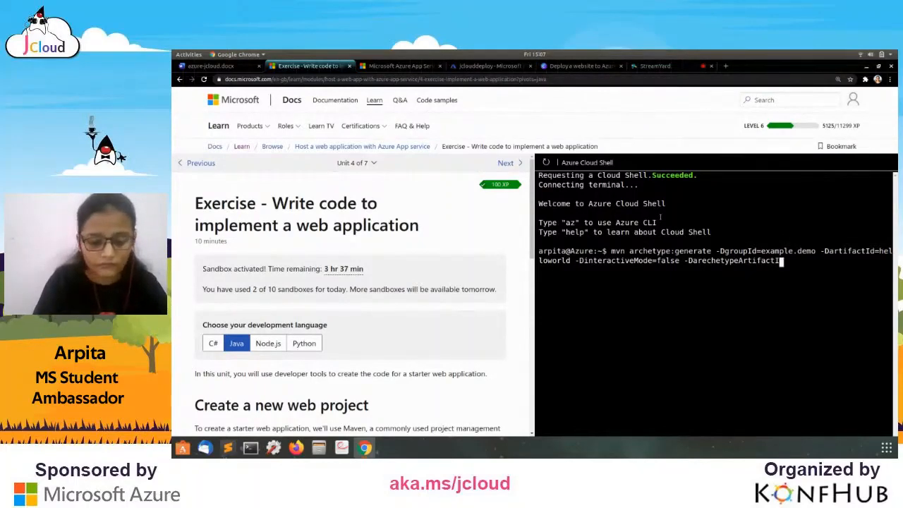
pyautogui.write('d=ma')
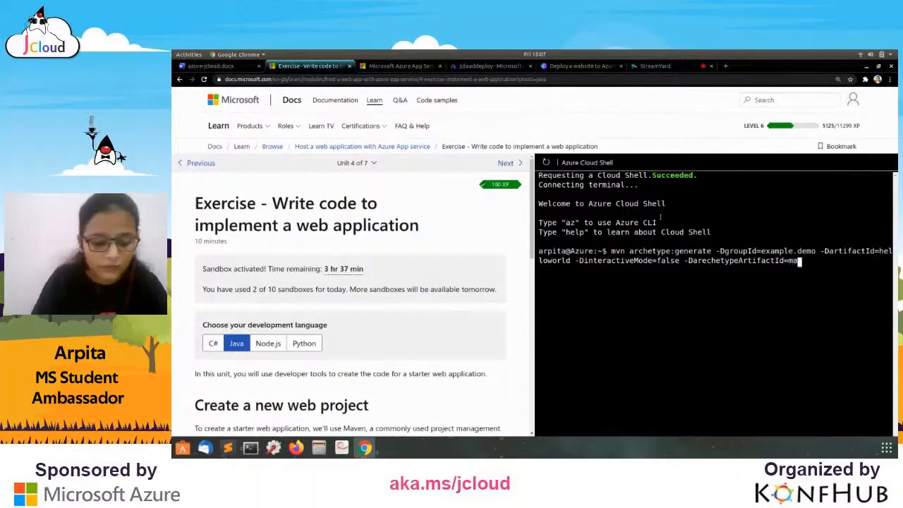
pyautogui.write('ven-')
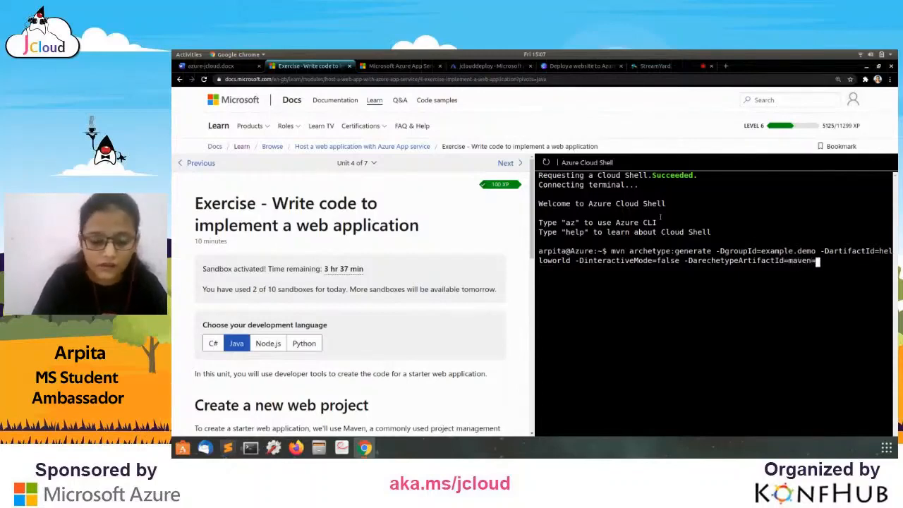
pyautogui.write('arche')
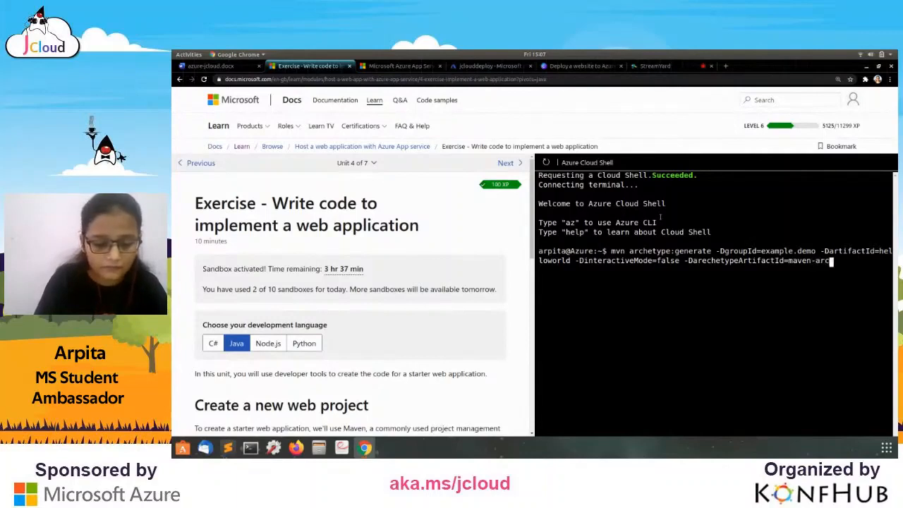
pyautogui.write('type')
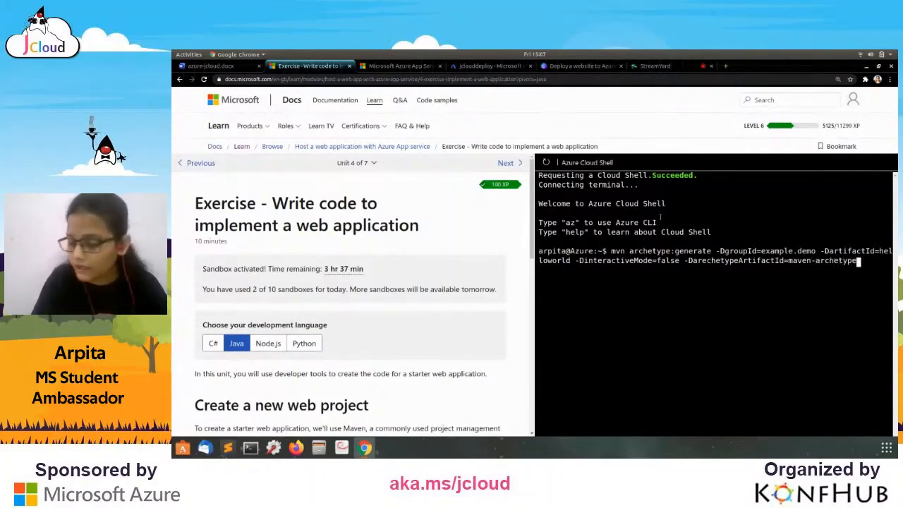
pyautogui.write('-w')
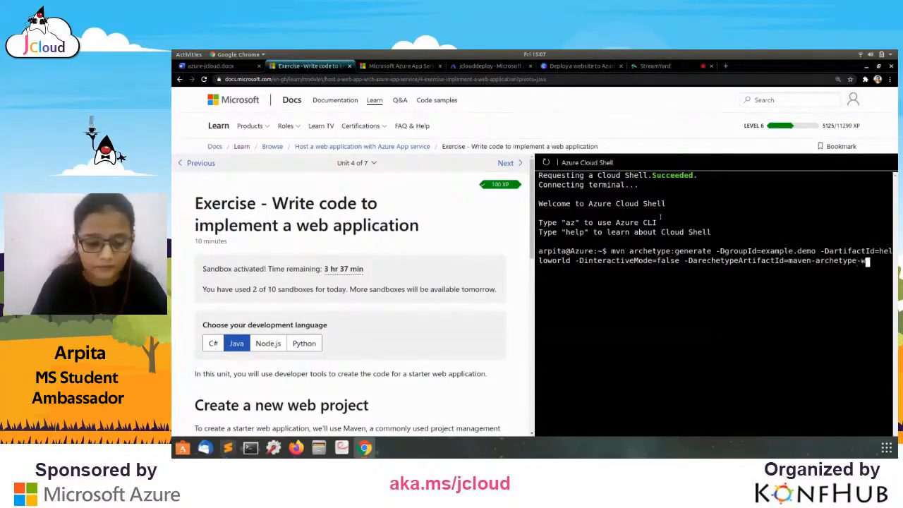
pyautogui.write('ebapp')
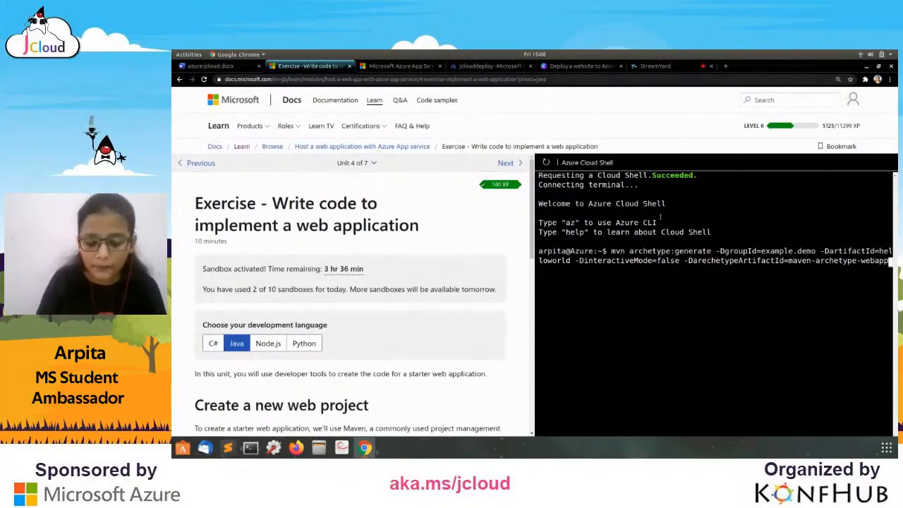
pyautogui.press('Return')
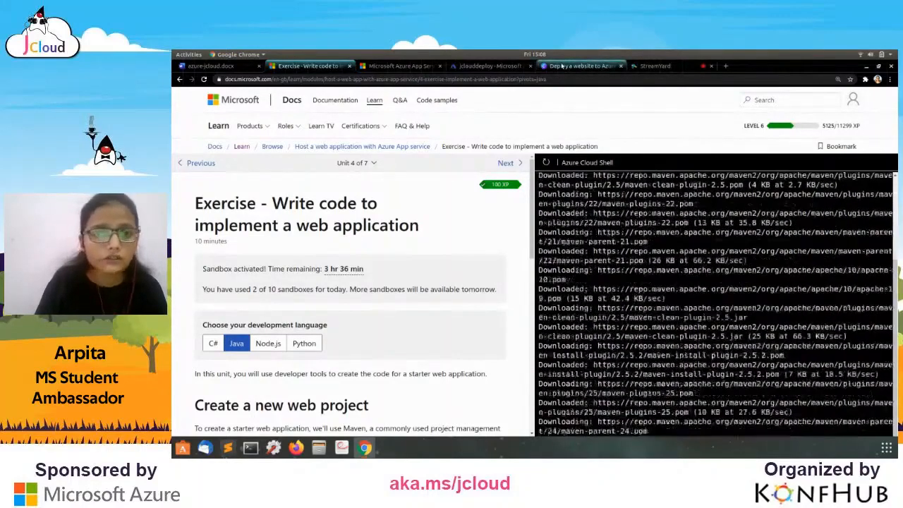
pyautogui.click(200, 67)
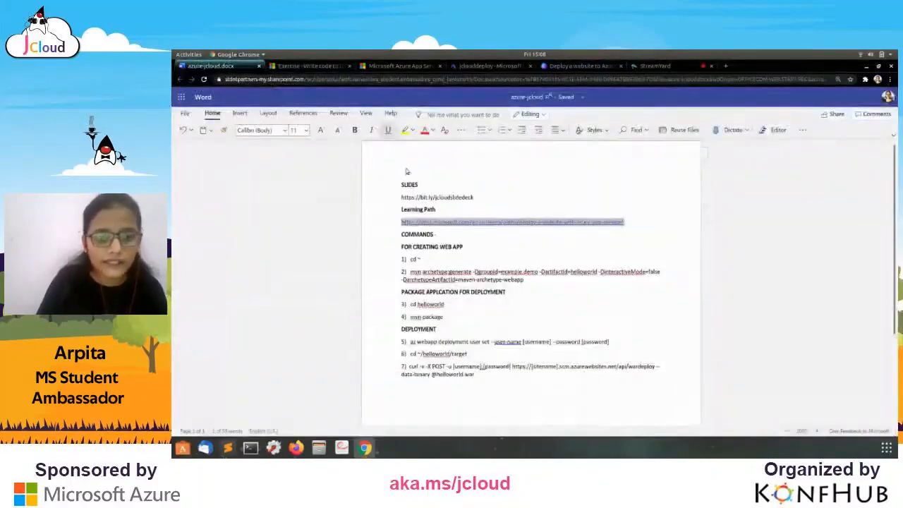
pyautogui.scroll(-3, 415, 173)
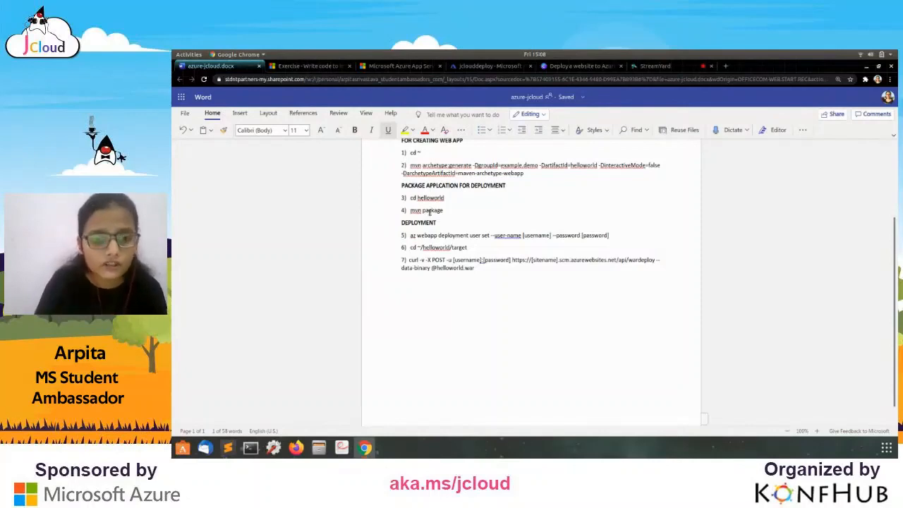
pyautogui.doubleClick(414, 210)
pyautogui.click(443, 211)
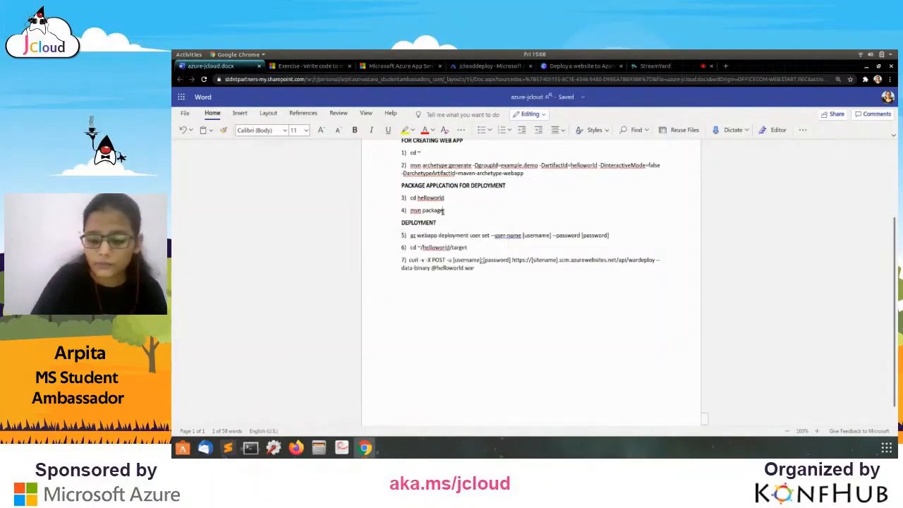
pyautogui.scroll(1, 444, 211)
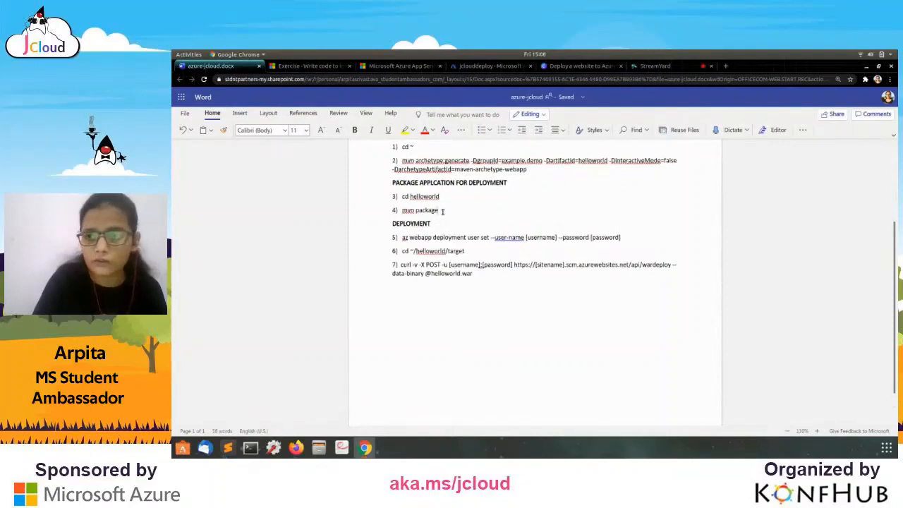
pyautogui.scroll(1, 443, 211)
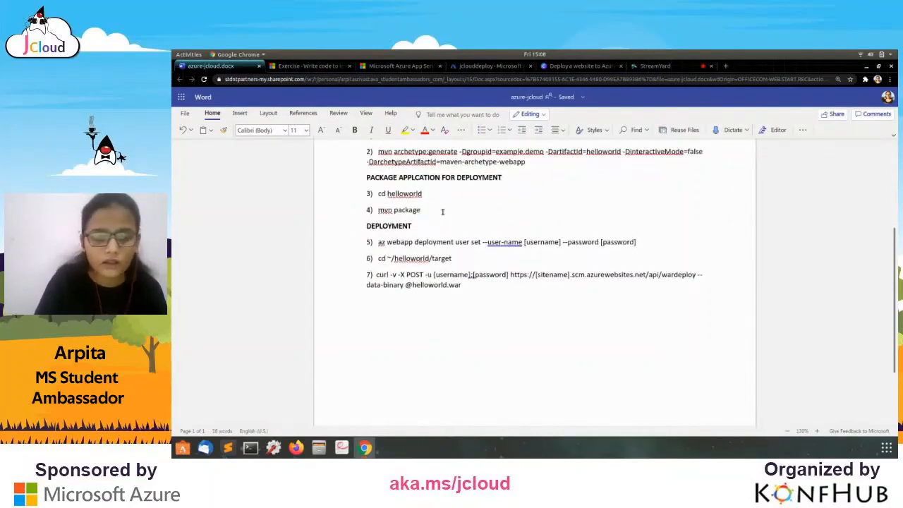
pyautogui.scroll(1, 443, 212)
pyautogui.moveTo(372, 209); pyautogui.dragTo(397, 210)
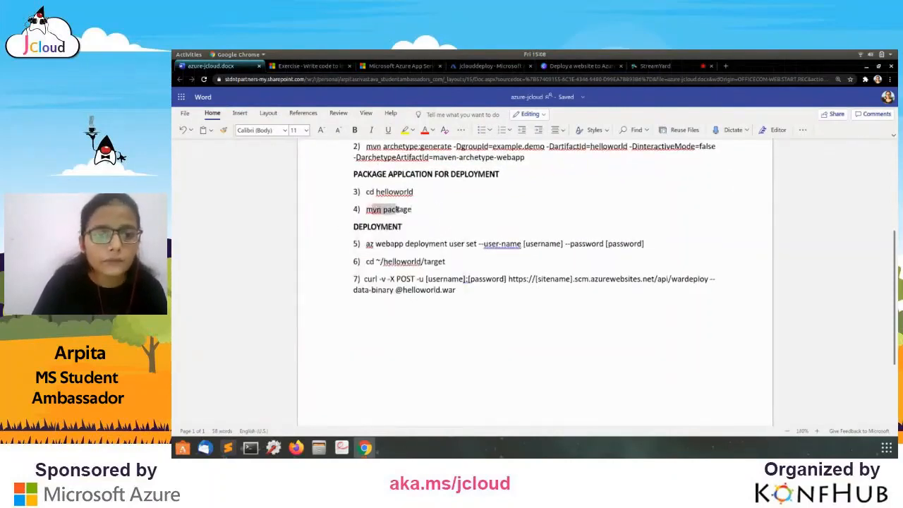
pyautogui.click(397, 210)
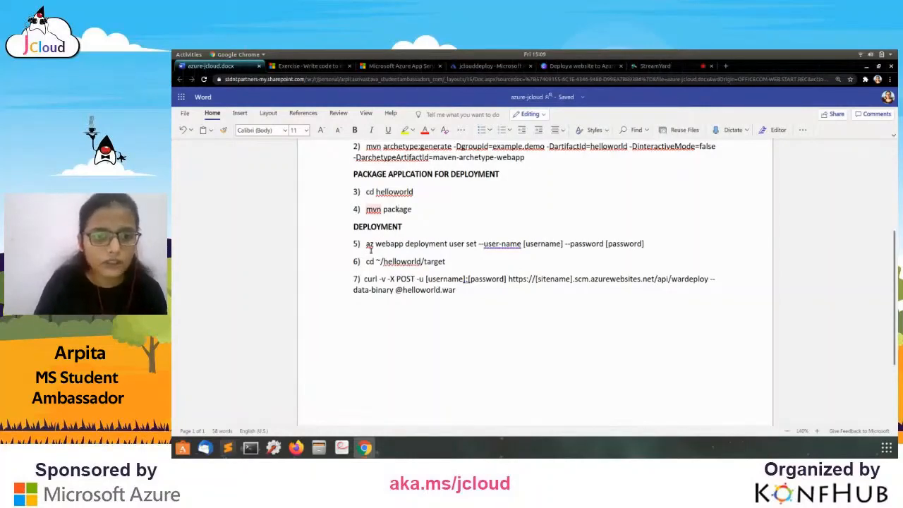
# Undo an accidental edit so step 6 reads cd ~/helloworld/target again.
pyautogui.moveTo(366, 245); pyautogui.dragTo(653, 242)
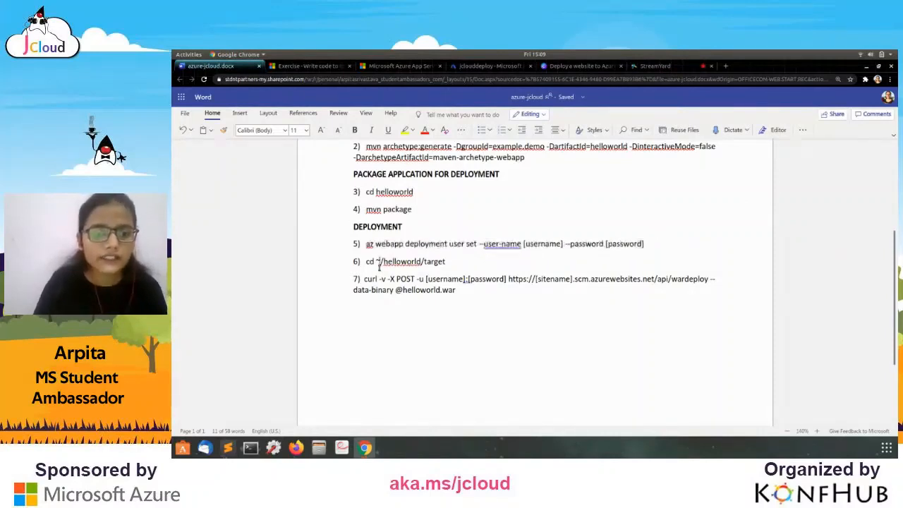
pyautogui.tripleClick(380, 262)
pyautogui.doubleClick(370, 263)
pyautogui.moveTo(371, 263); pyautogui.dragTo(443, 261)
pyautogui.hotkey('ctrl', 'z')
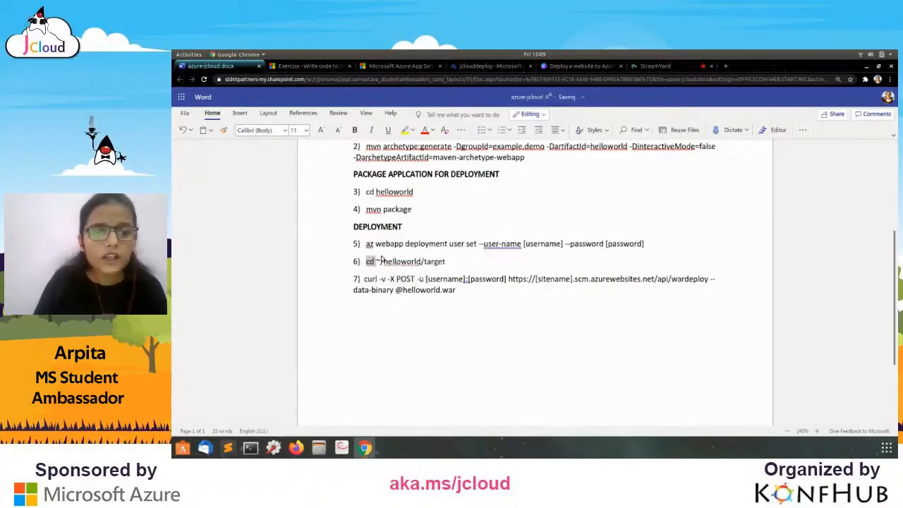
pyautogui.click(454, 262)
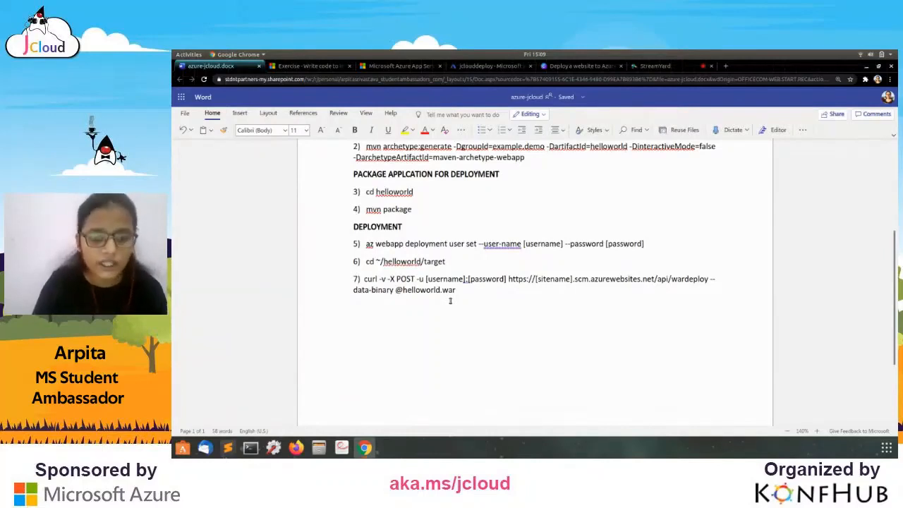
# Select the full step 7 curl command that deploys helloworld.war.
pyautogui.moveTo(362, 279); pyautogui.dragTo(463, 292)
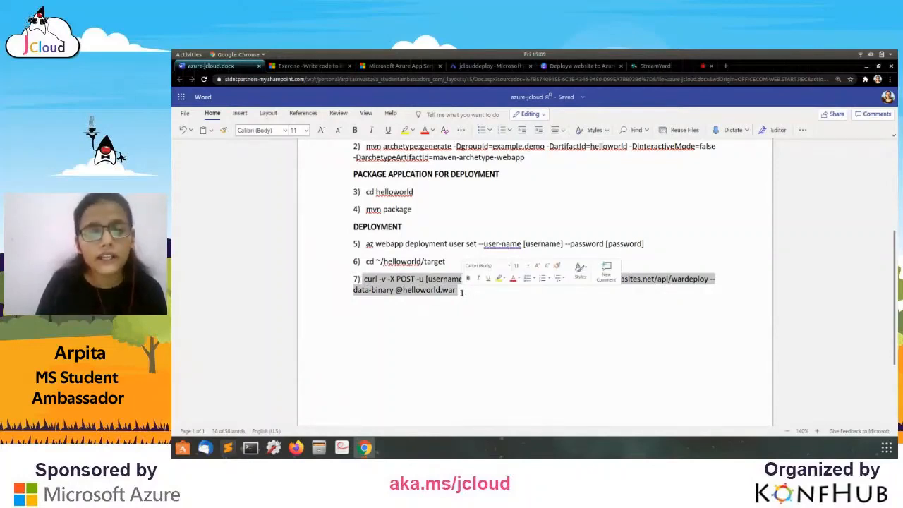
pyautogui.click(462, 292)
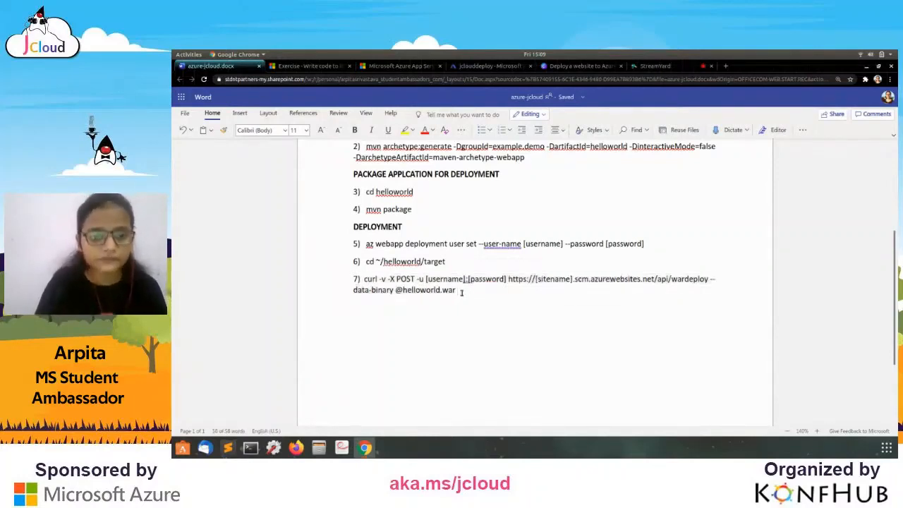
pyautogui.moveTo(462, 292); pyautogui.dragTo(365, 280)
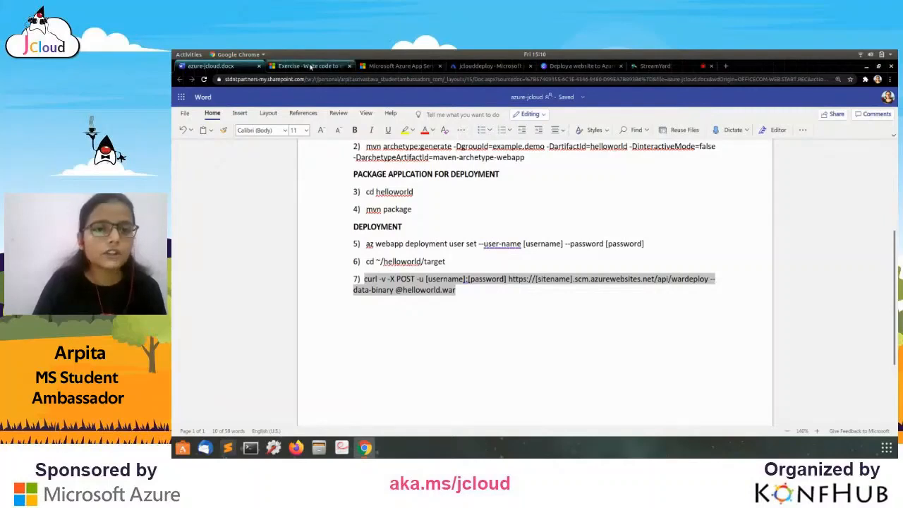
# Compare the welcome page and the Learn exercise, then open the jclouddeploy deployment overview.
pyautogui.click(381, 67)
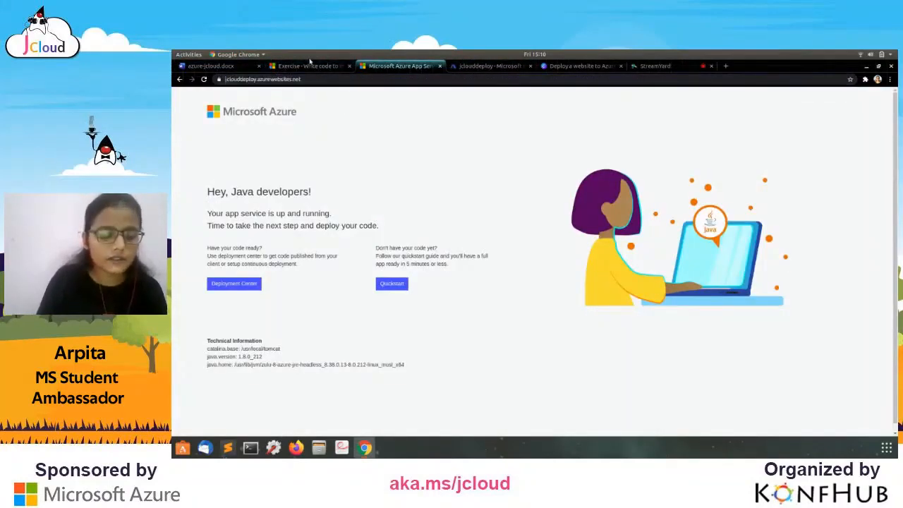
pyautogui.click(309, 65)
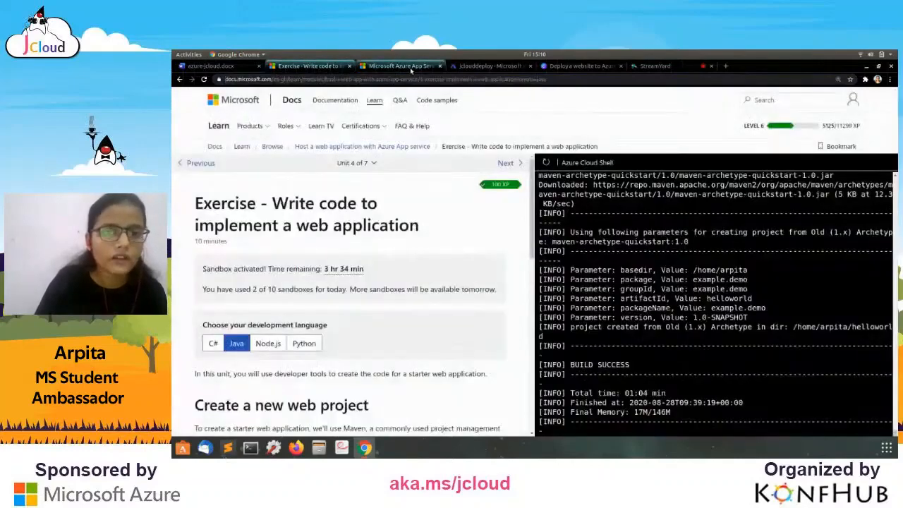
pyautogui.click(408, 67)
pyautogui.click(520, 66)
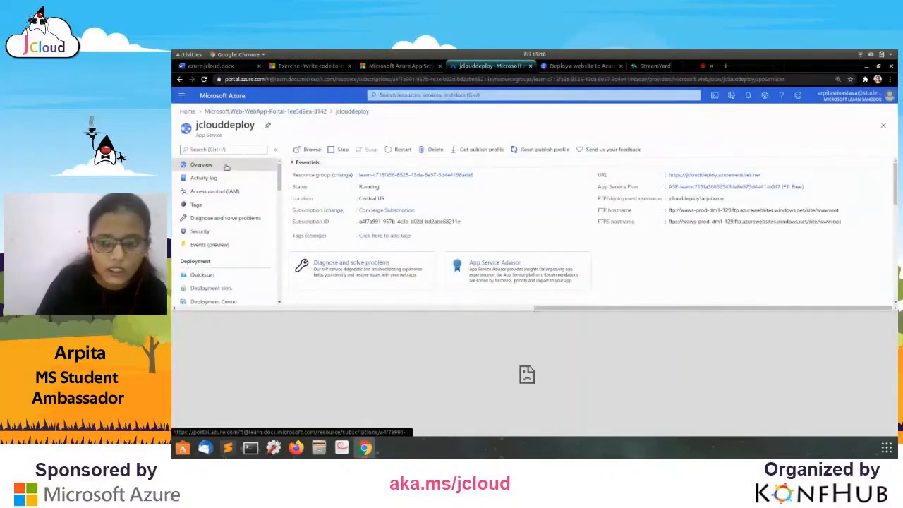
pyautogui.click(253, 113)
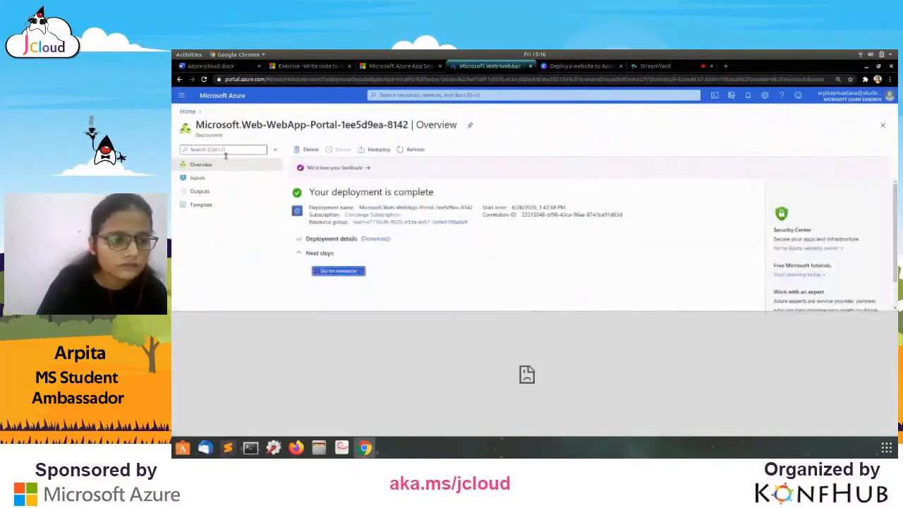
# Return to the portal home and move the App Service welcome tab before the exercise tab.
pyautogui.click(187, 112)
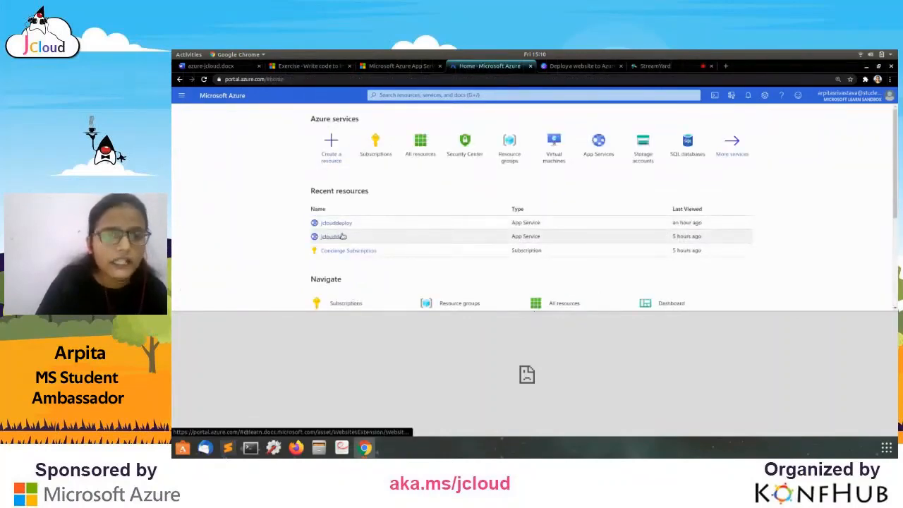
pyautogui.click(327, 66)
pyautogui.moveTo(379, 68); pyautogui.dragTo(302, 71)
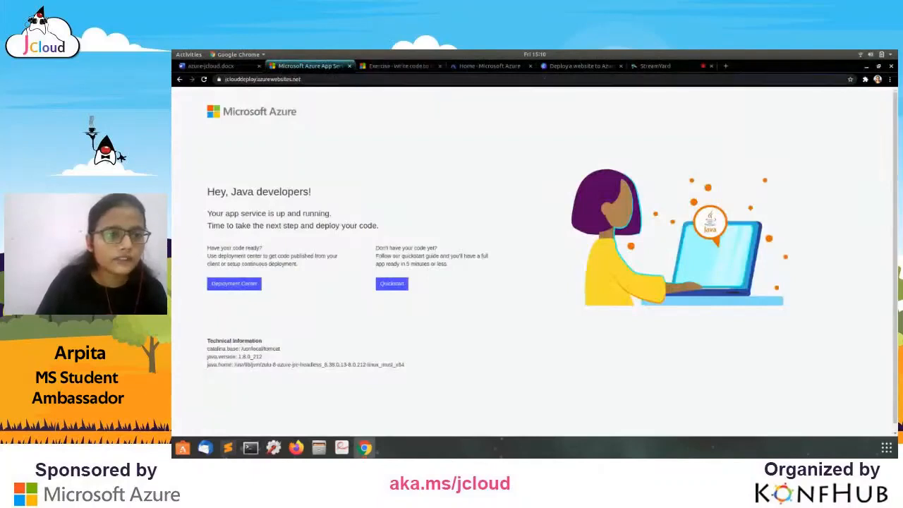
# Change the site host to jcloudday.azurewebsites.net, find it unreachable, and return to Azure home.
pyautogui.click(256, 80)
pyautogui.click(256, 80)
pyautogui.write('=')
pyautogui.press('BackSpace')
pyautogui.press('BackSpace')
pyautogui.press('BackSpace')
pyautogui.press('BackSpace')
pyautogui.press('BackSpace')
pyautogui.press('BackSpace')
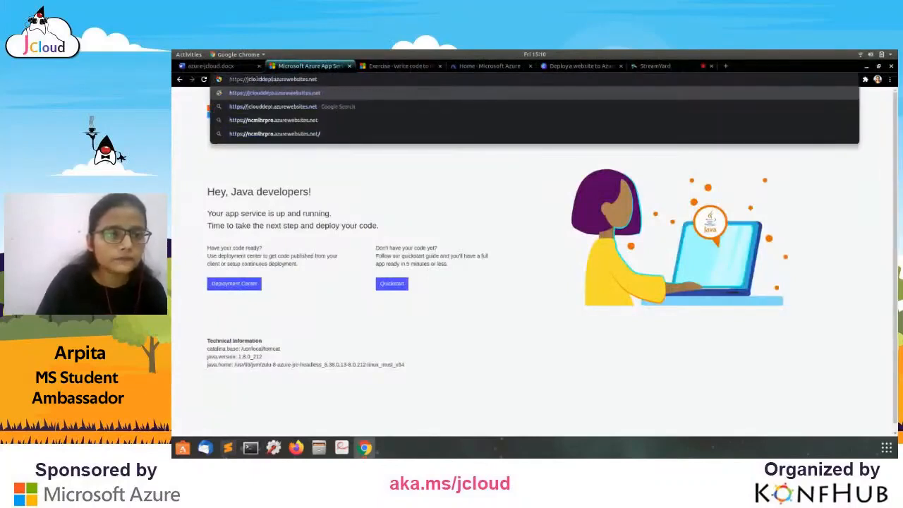
pyautogui.write('at')
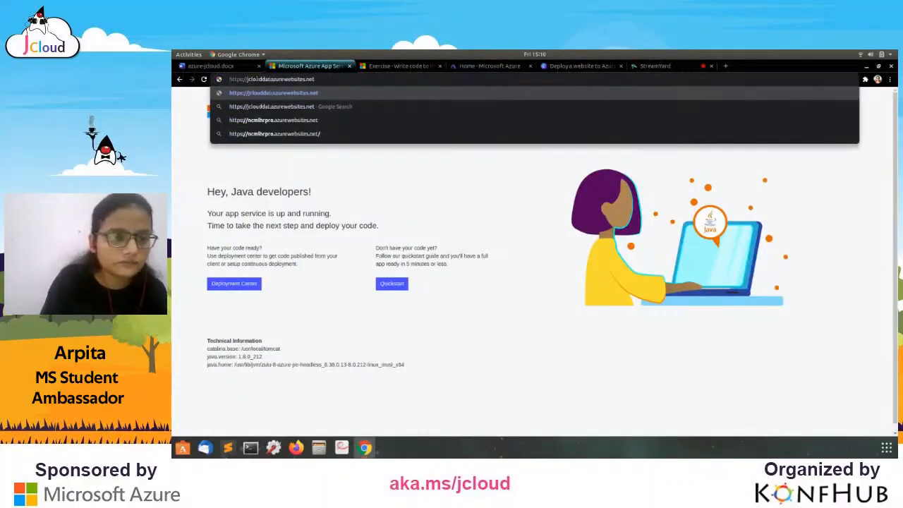
pyautogui.press('BackSpace')
pyautogui.write('y')
pyautogui.press('Return')
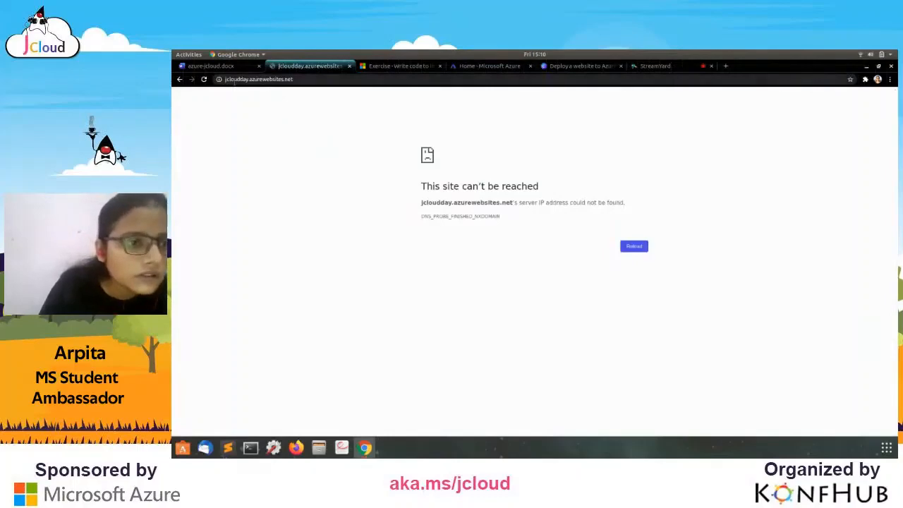
pyautogui.click(399, 65)
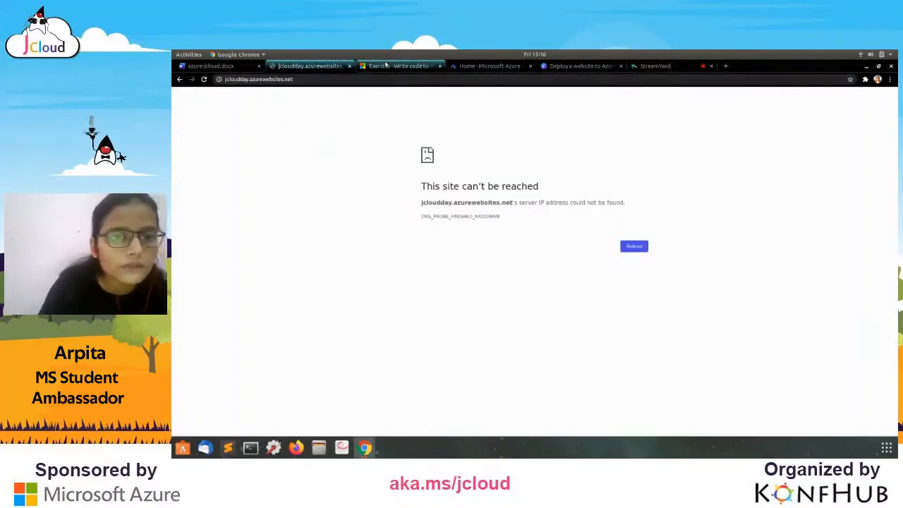
pyautogui.click(483, 67)
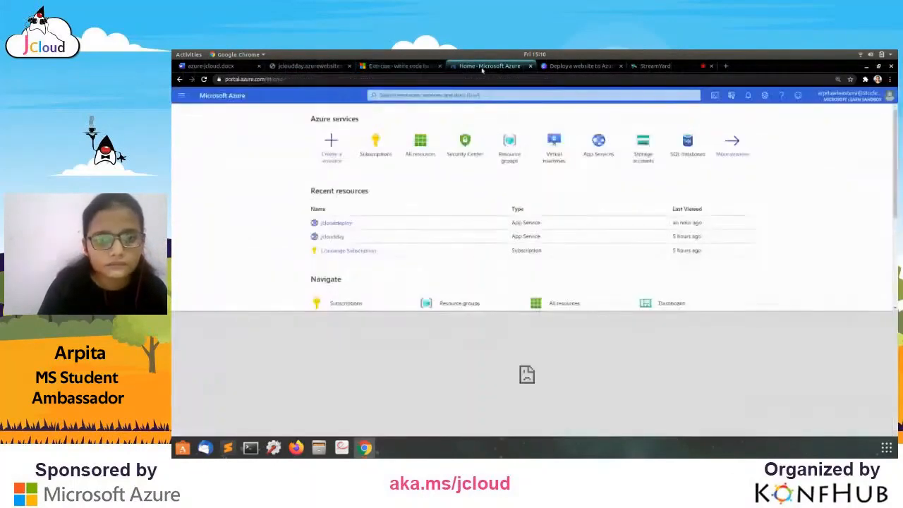
# Open the jcloudday App Service in the portal and refresh the All resources list.
pyautogui.click(324, 238)
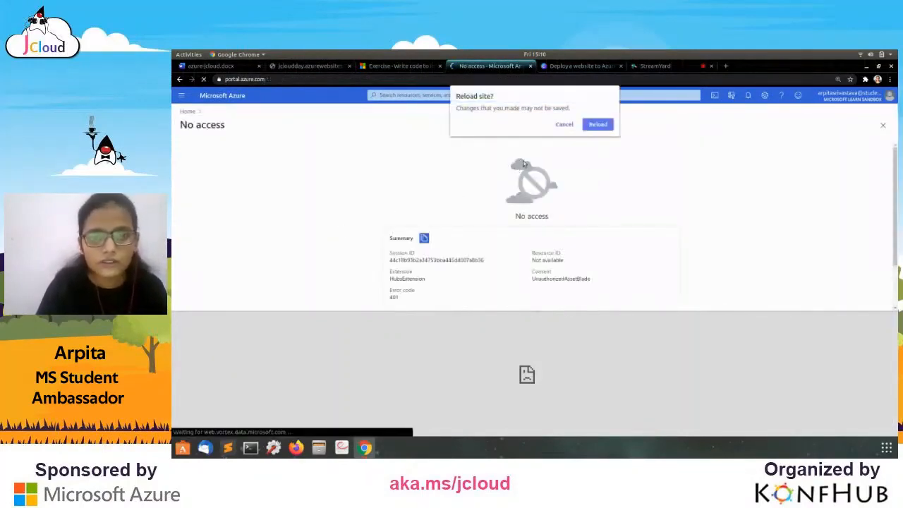
pyautogui.click(597, 124)
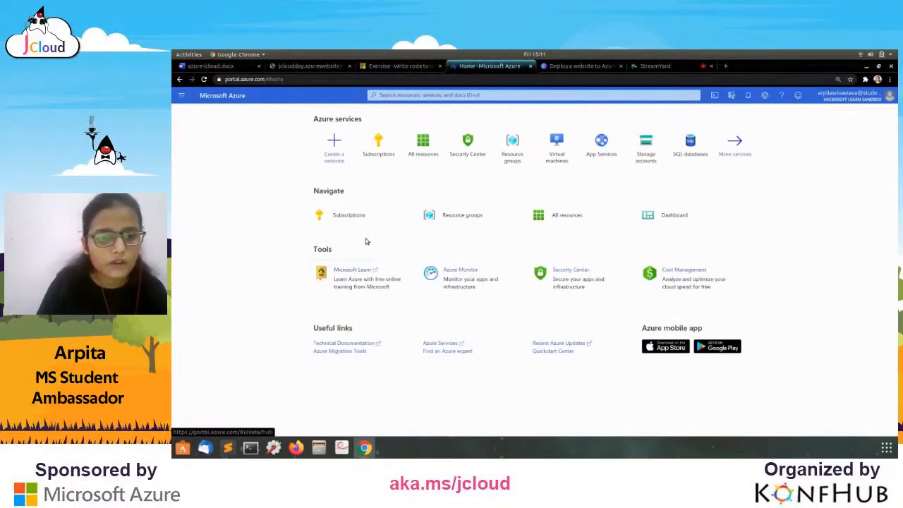
pyautogui.click(339, 149)
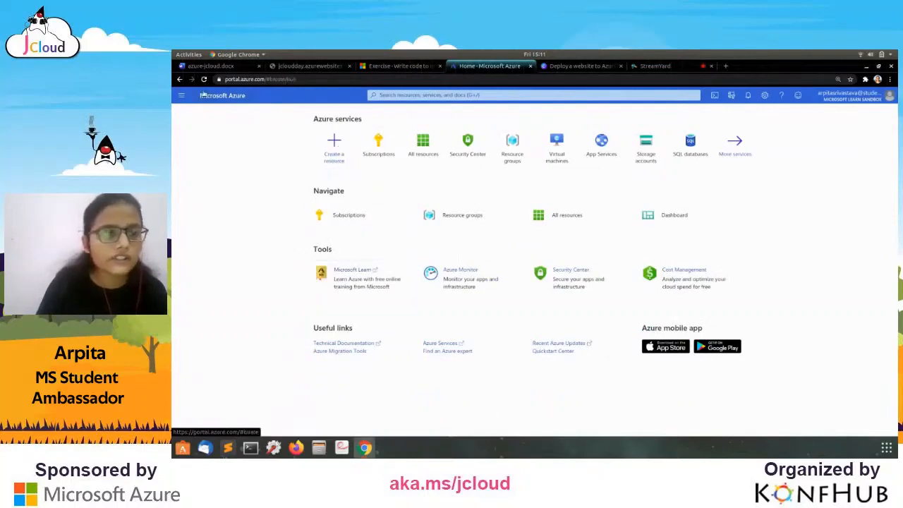
pyautogui.click(179, 79)
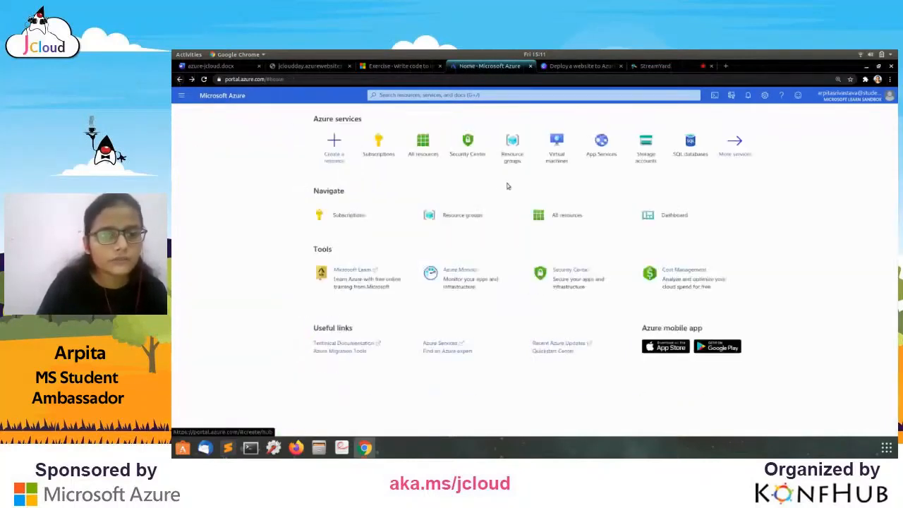
pyautogui.click(424, 148)
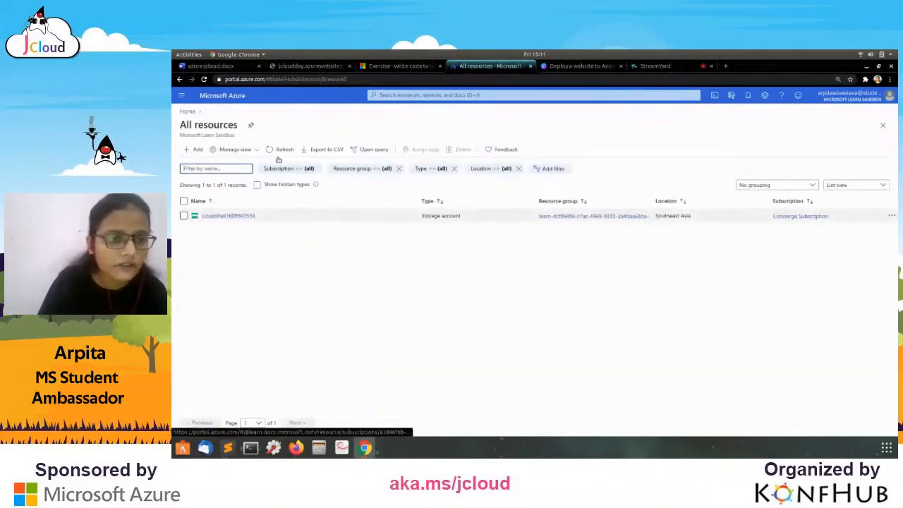
pyautogui.press('F5')
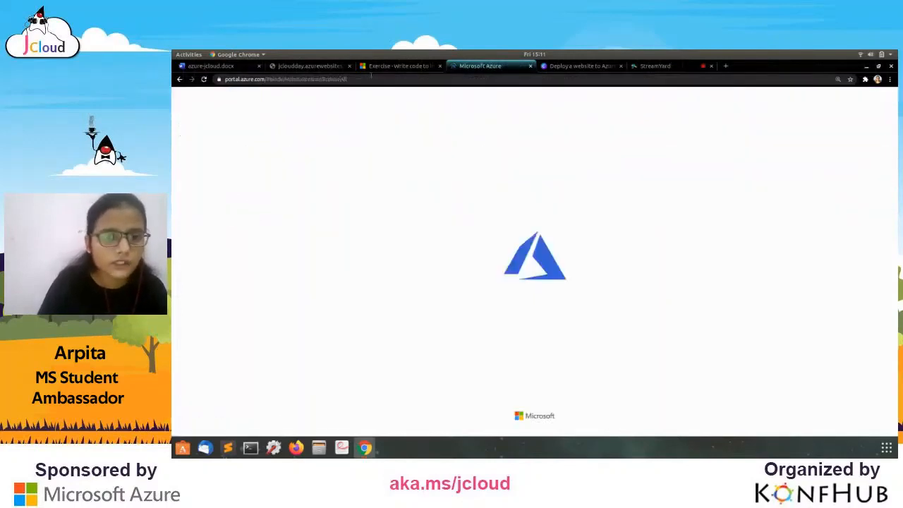
# Inspect the jcloudday site's full address and dismiss the screen-sharing notice.
pyautogui.click(311, 66)
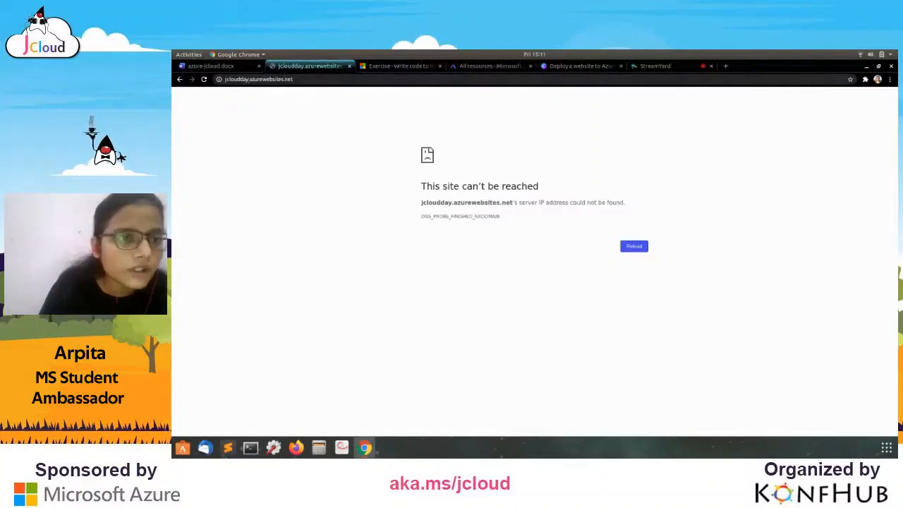
pyautogui.doubleClick(308, 80)
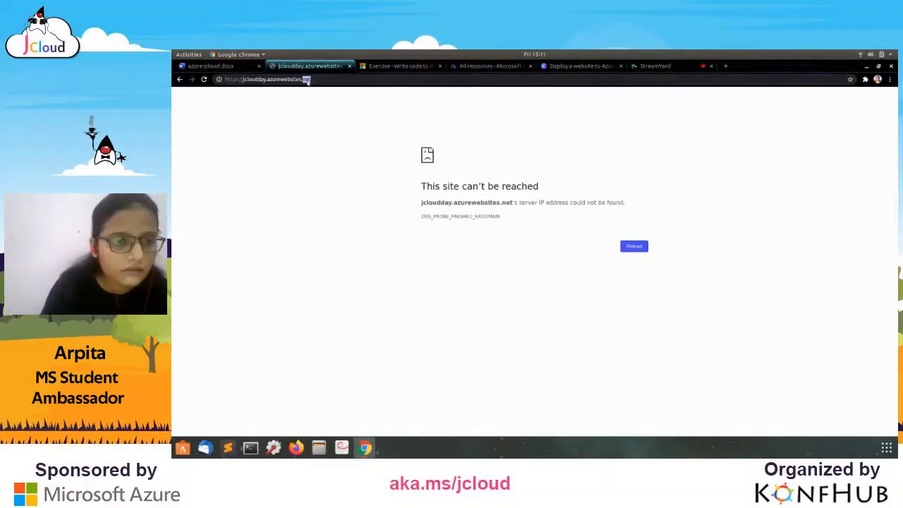
pyautogui.click(339, 192)
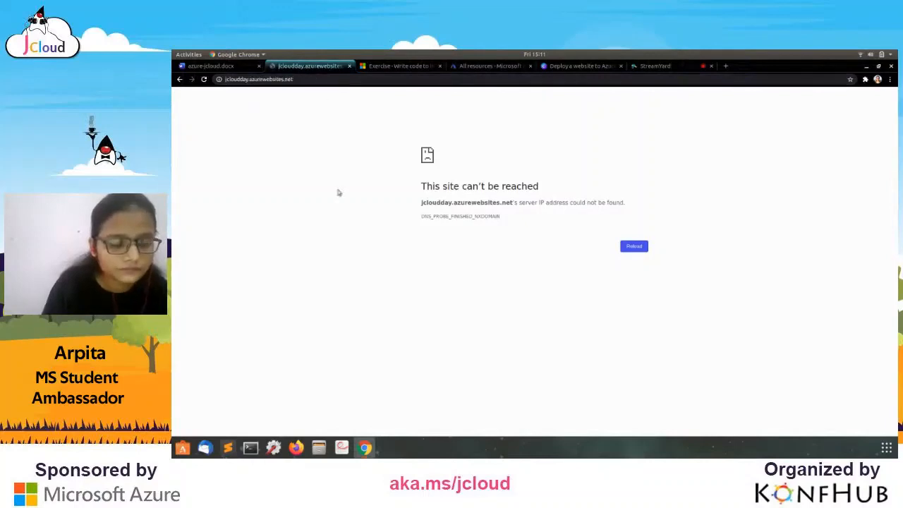
pyautogui.click(365, 448)
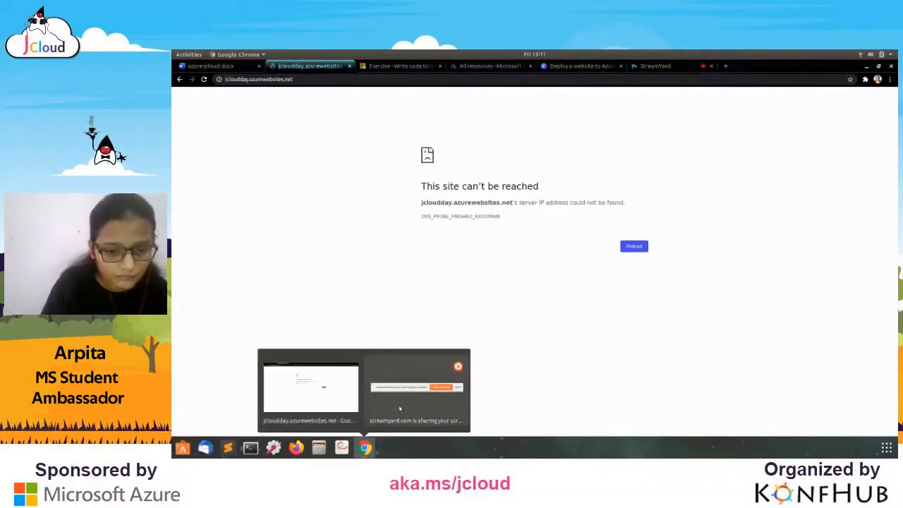
pyautogui.click(400, 410)
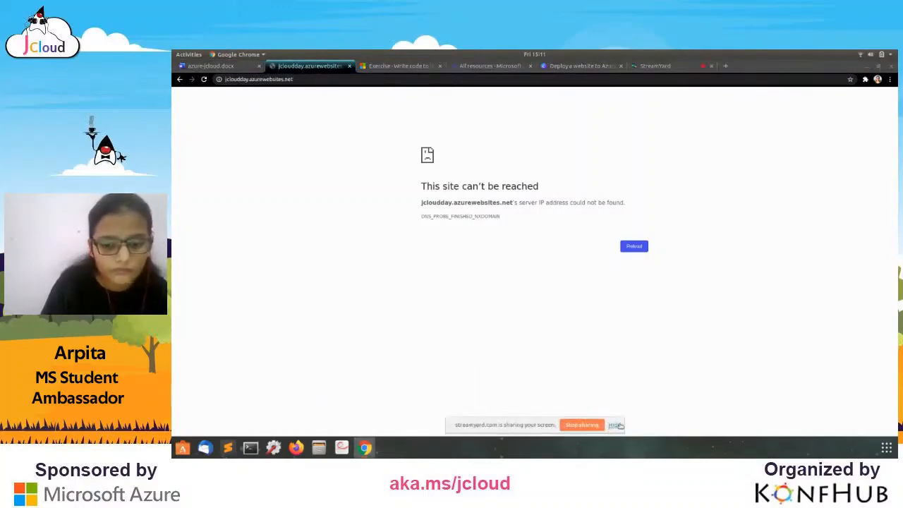
pyautogui.click(613, 425)
# Enter jcloudday.azurewebsites.net in the address bar, which only returns a Google search.
pyautogui.click(316, 79)
pyautogui.press('BackSpace')
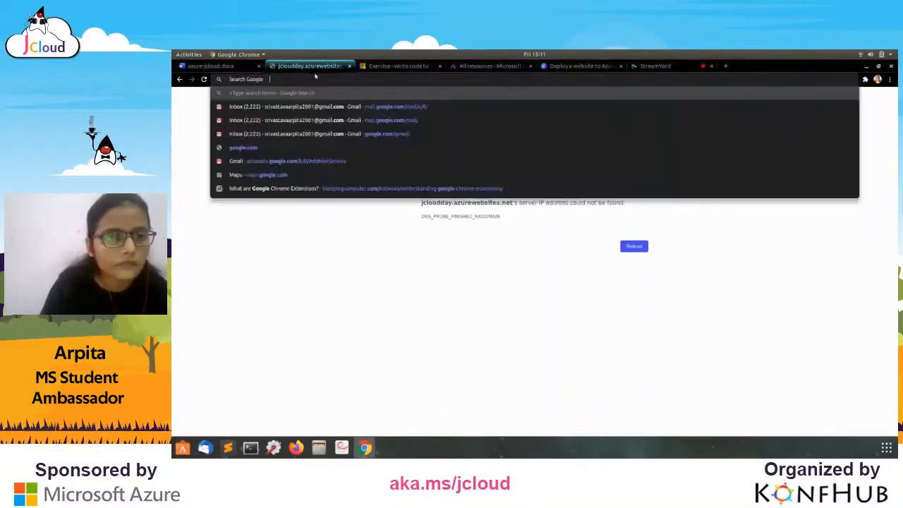
pyautogui.write('jclo')
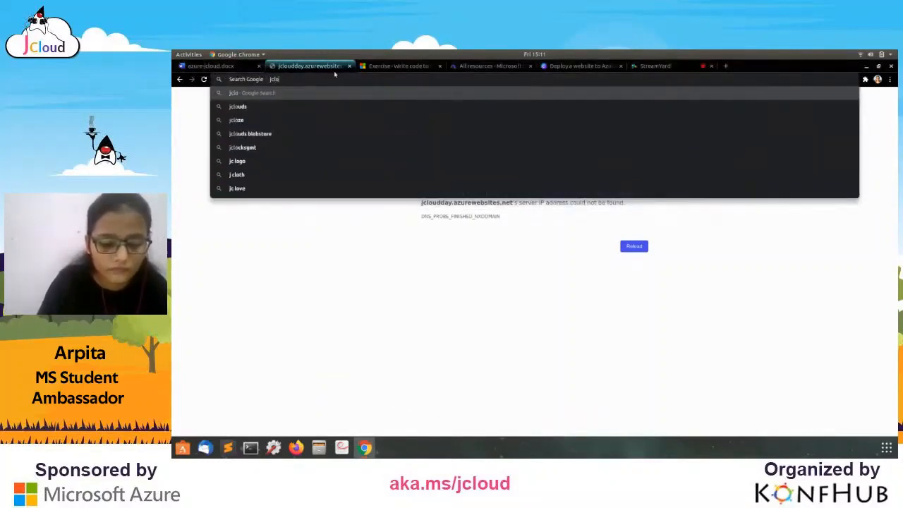
pyautogui.press('BackSpace')
pyautogui.press('BackSpace')
pyautogui.press('BackSpace')
pyautogui.press('BackSpace')
pyautogui.write('https://k')
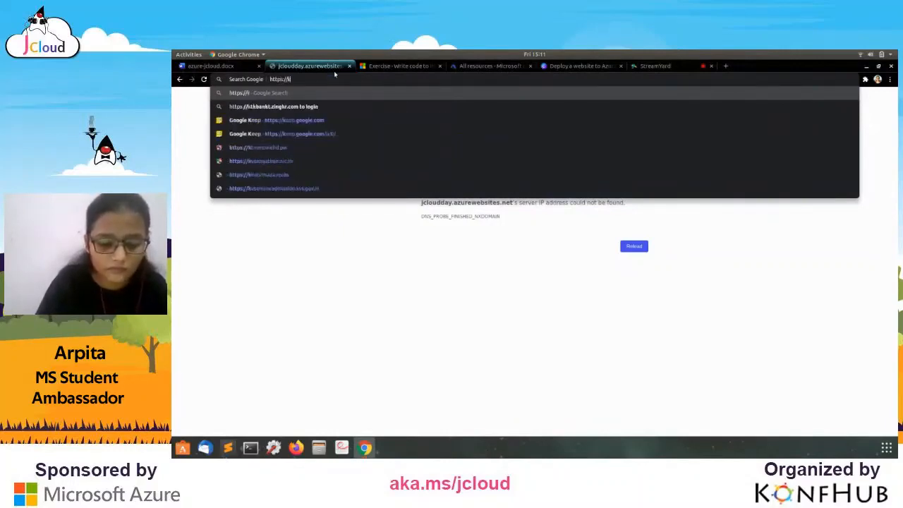
pyautogui.press('BackSpace')
pyautogui.write('jcl')
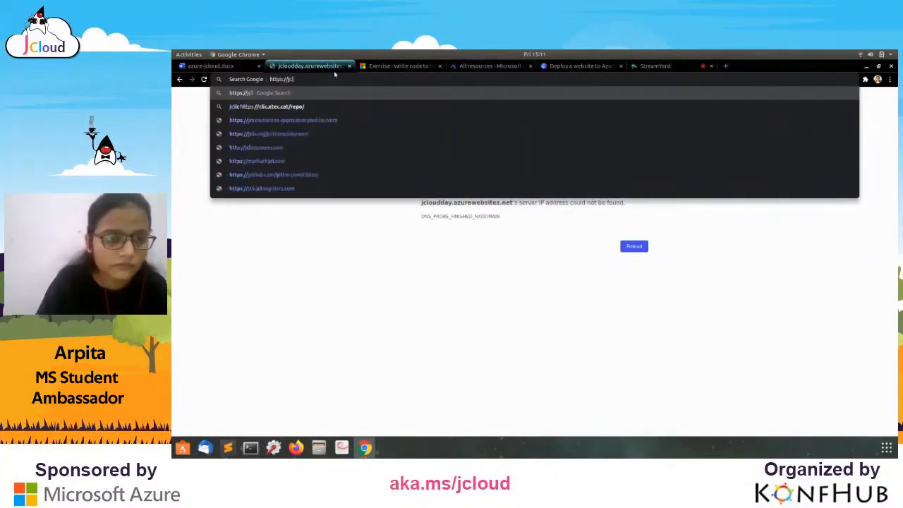
pyautogui.write('oudd')
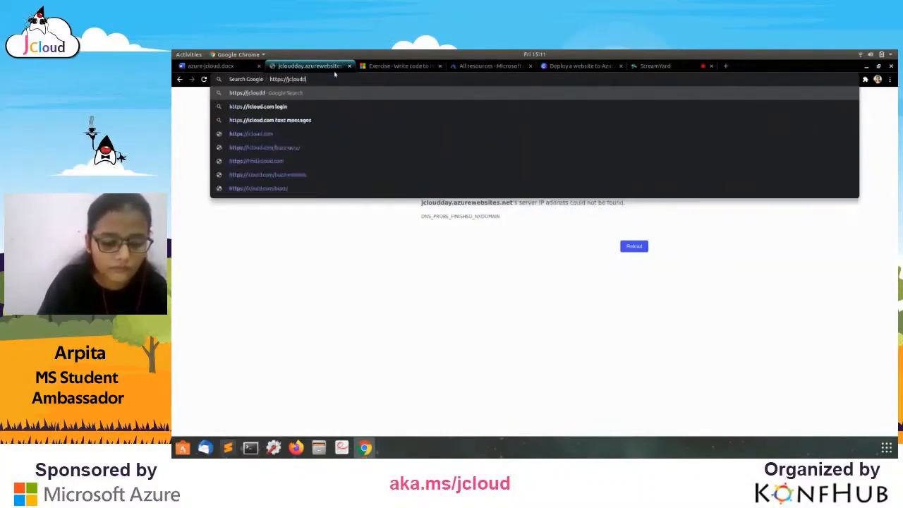
pyautogui.write('ay.azu')
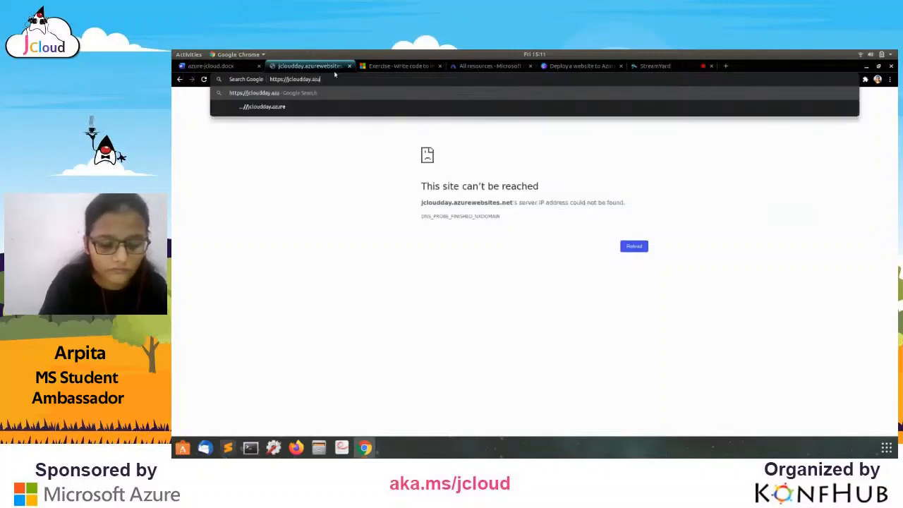
pyautogui.write('rewebsite')
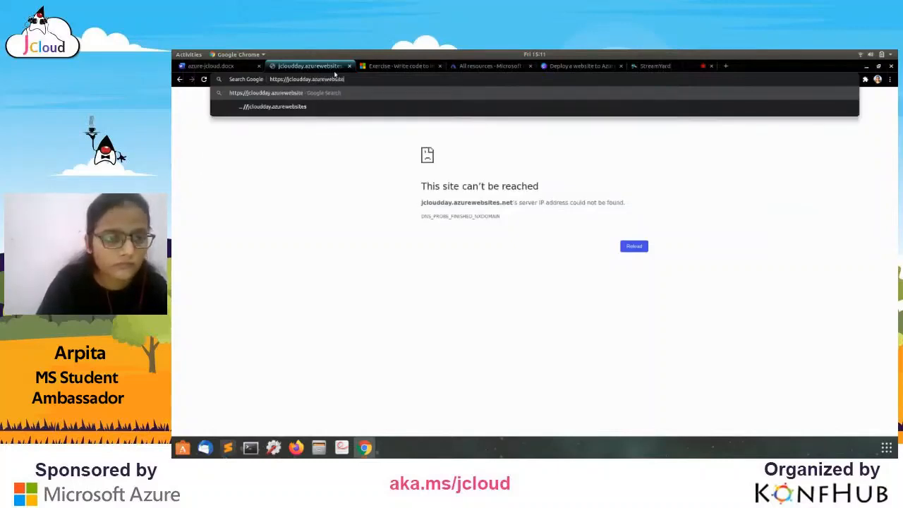
pyautogui.write('s.net/')
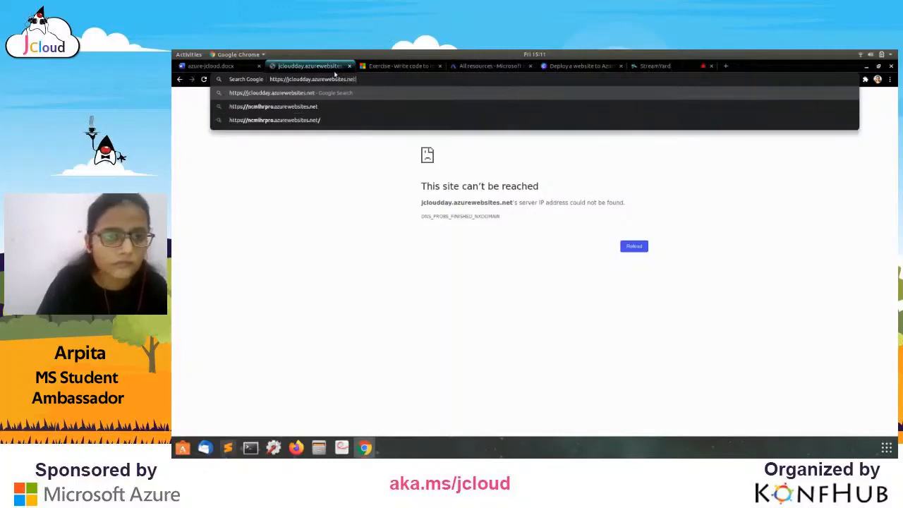
pyautogui.press('Return')
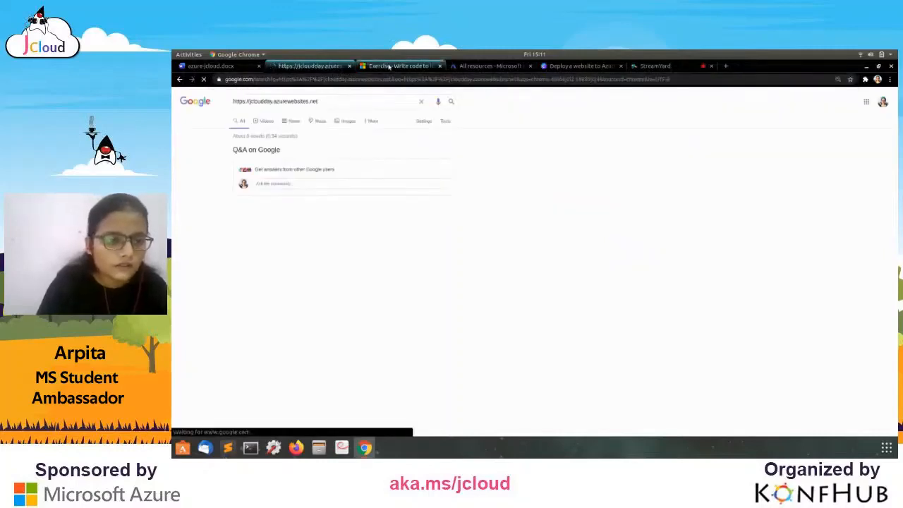
pyautogui.click(337, 100)
# Review the All resources list and its storage account, glancing at the Word and Canva tabs.
pyautogui.click(400, 65)
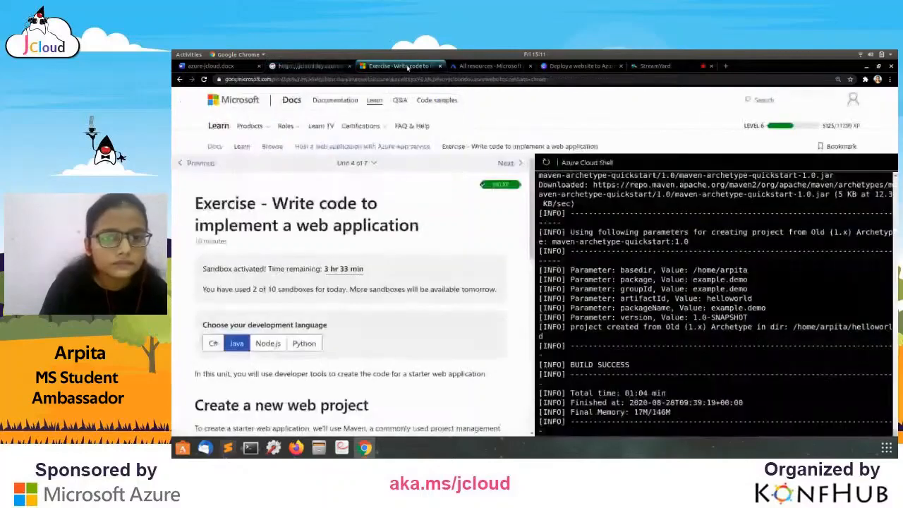
pyautogui.click(473, 70)
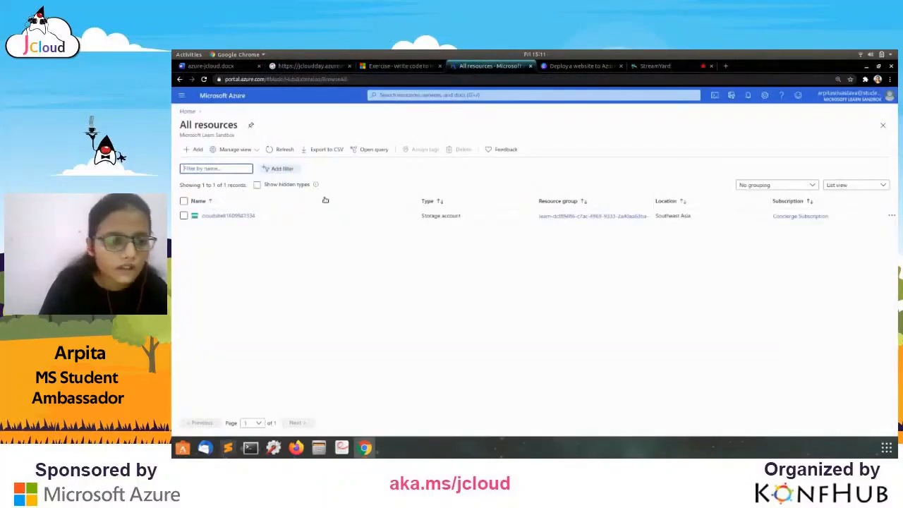
pyautogui.click(245, 214)
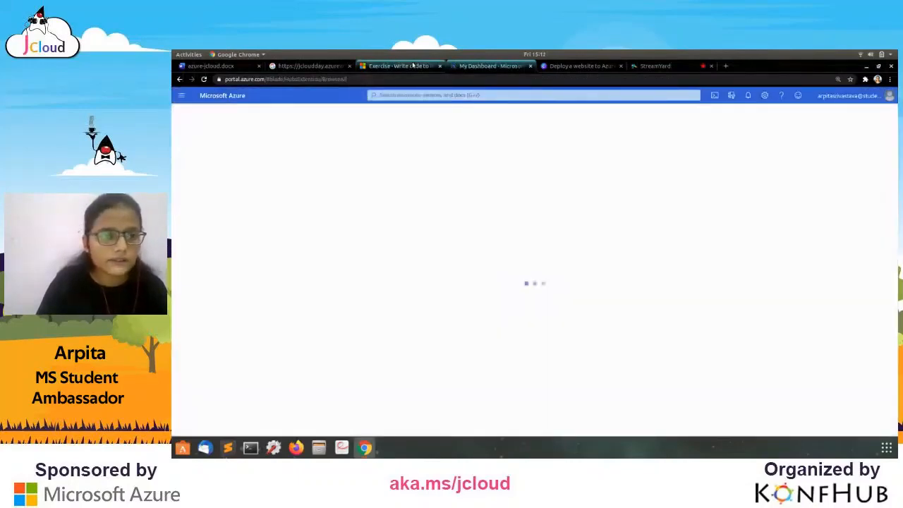
pyautogui.click(398, 65)
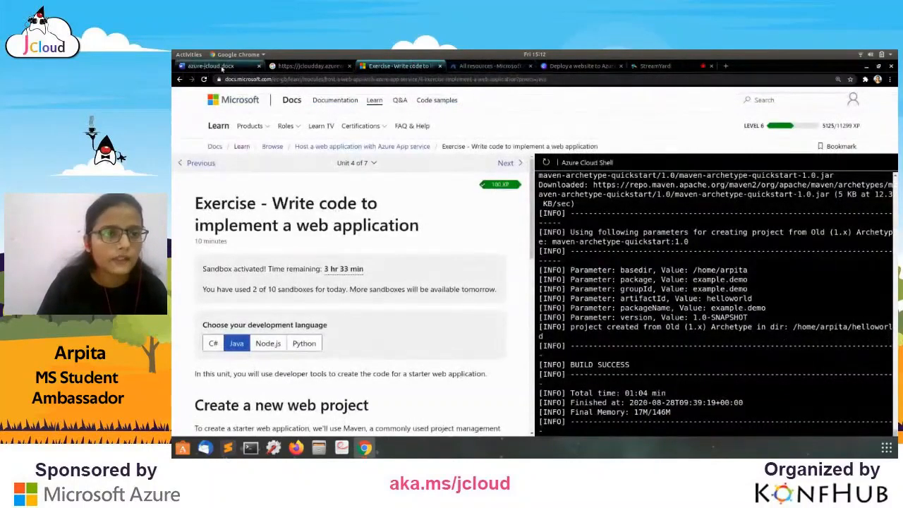
pyautogui.click(222, 67)
pyautogui.click(409, 65)
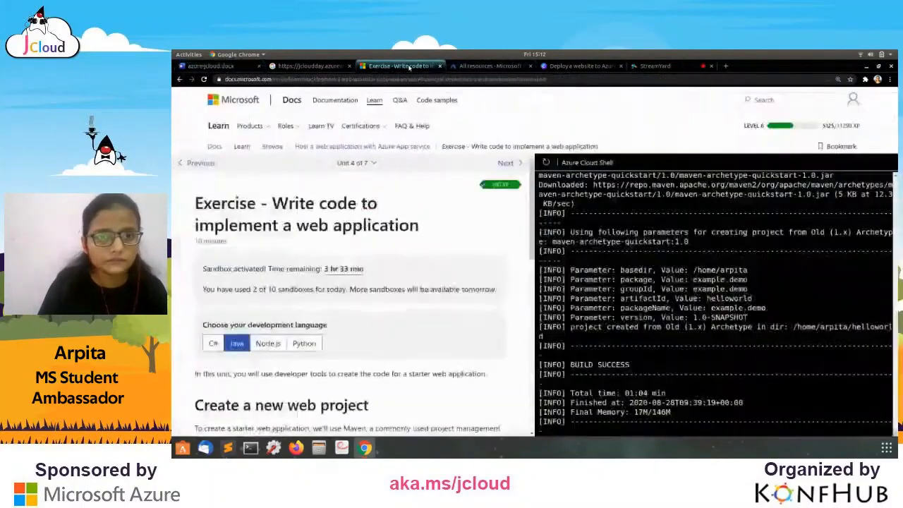
pyautogui.click(490, 65)
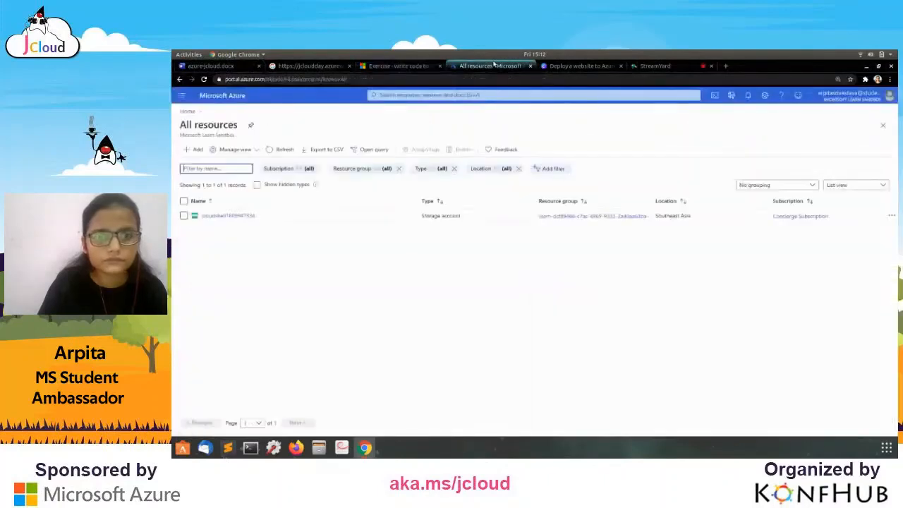
pyautogui.click(568, 65)
pyautogui.click(490, 65)
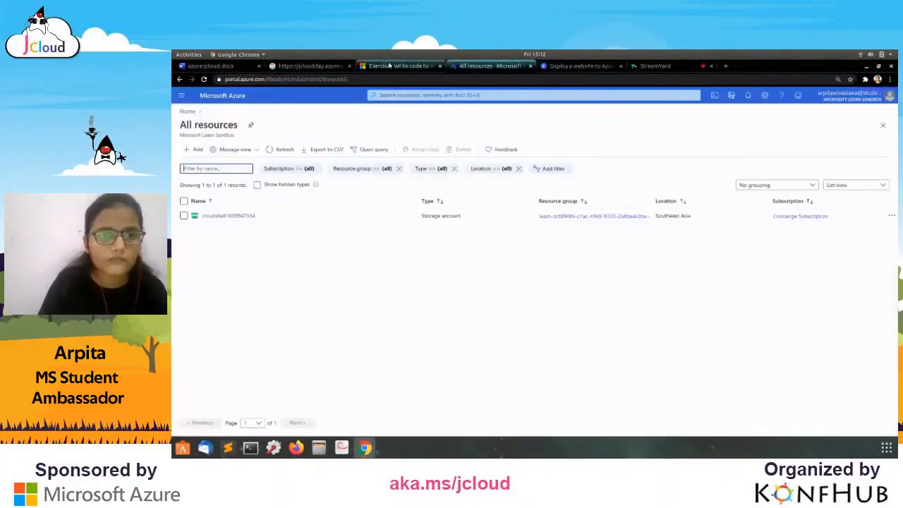
pyautogui.click(395, 65)
# Select the full jcloudday web address in the Google search box.
pyautogui.click(310, 66)
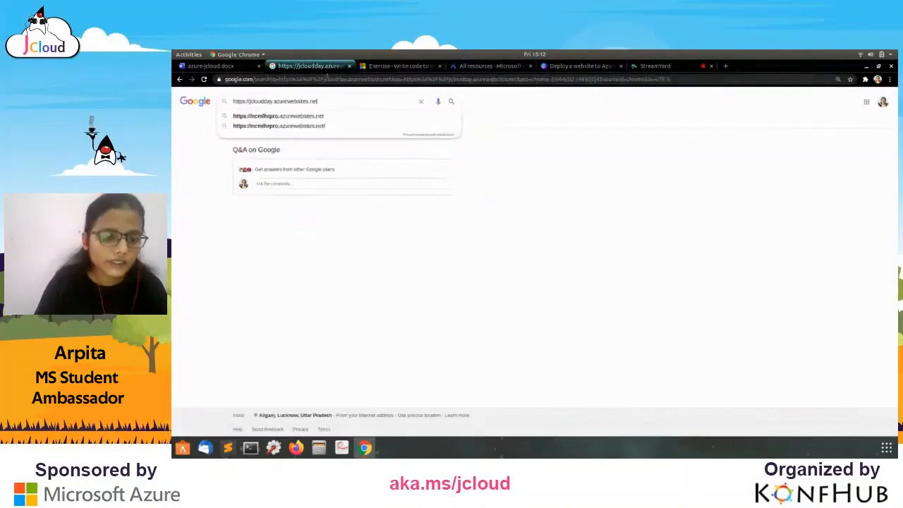
pyautogui.moveTo(233, 100); pyautogui.dragTo(289, 103)
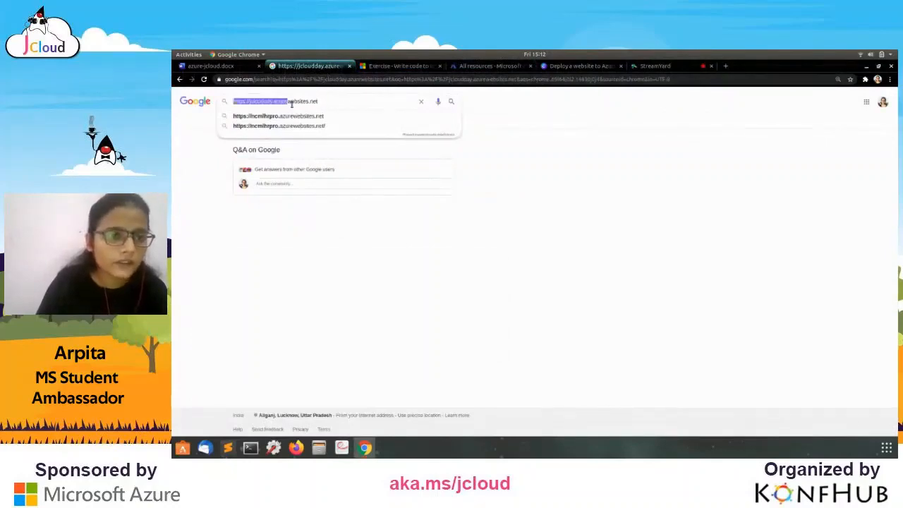
pyautogui.tripleClick(292, 102)
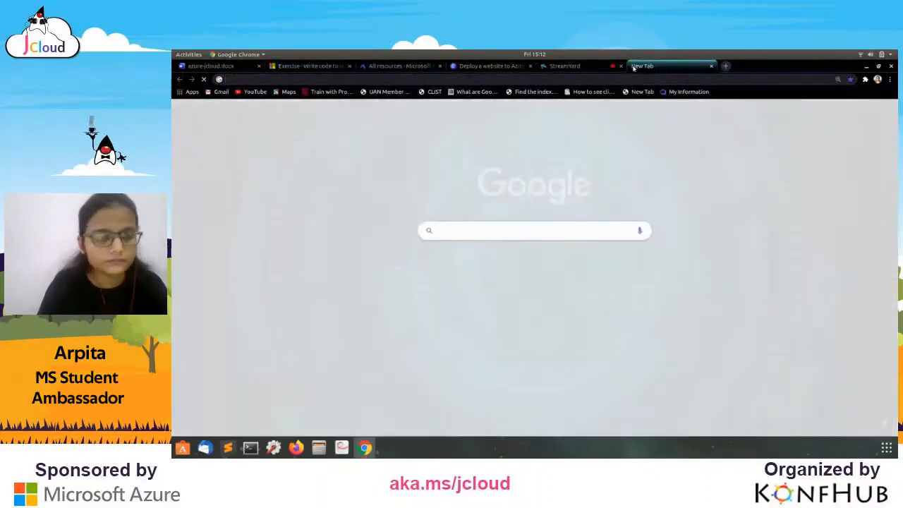
pyautogui.write('https://jcloudday.azurewebsites.net')
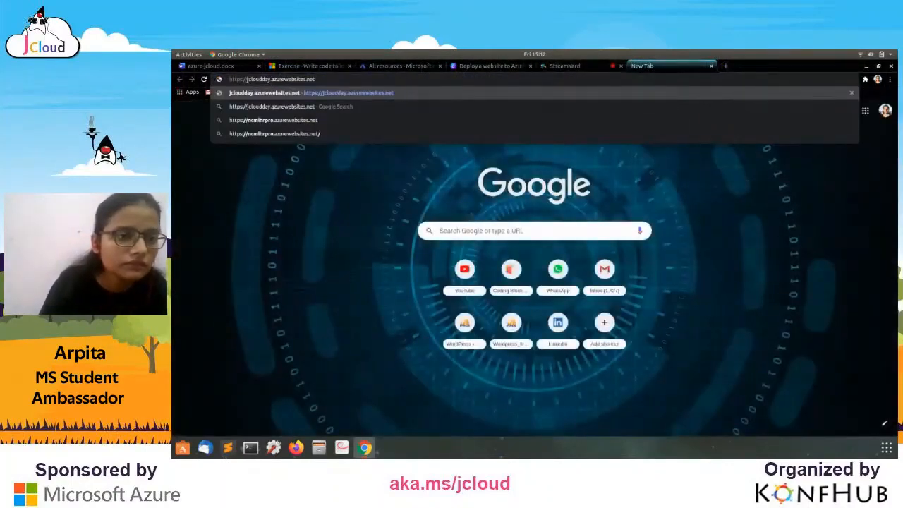
pyautogui.press('BackSpace')
pyautogui.press('BackSpace')
pyautogui.press('BackSpace')
pyautogui.press('BackSpace')
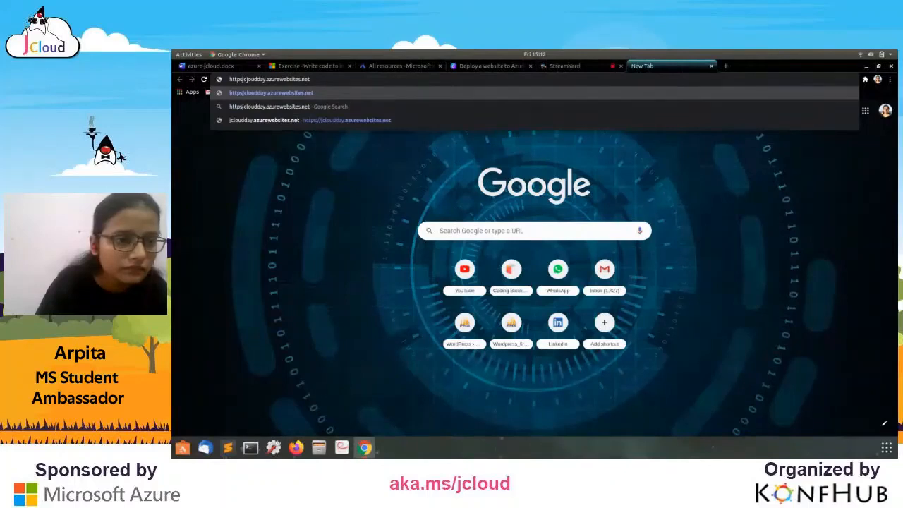
pyautogui.press('BackSpace')
pyautogui.press('BackSpace')
pyautogui.press('BackSpace')
pyautogui.press('BackSpace')
pyautogui.press('BackSpace')
pyautogui.press('Return')
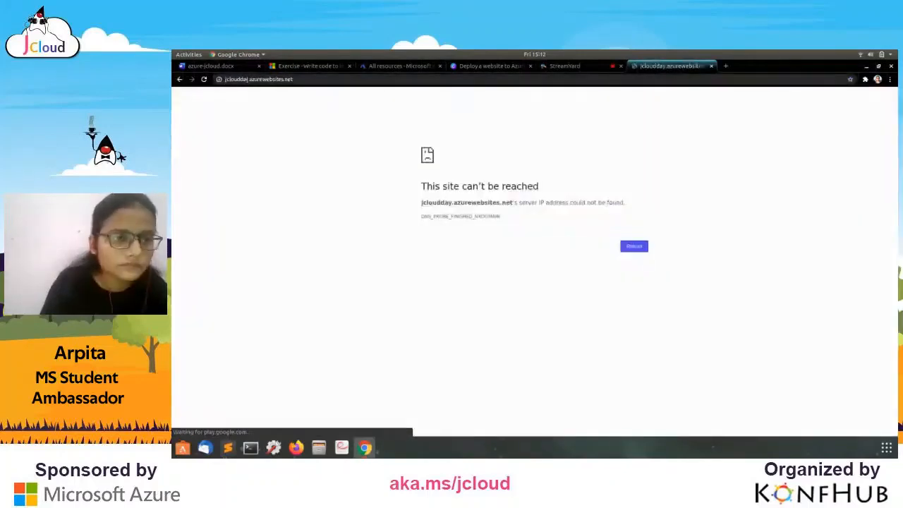
pyautogui.click(302, 79)
pyautogui.click(302, 79)
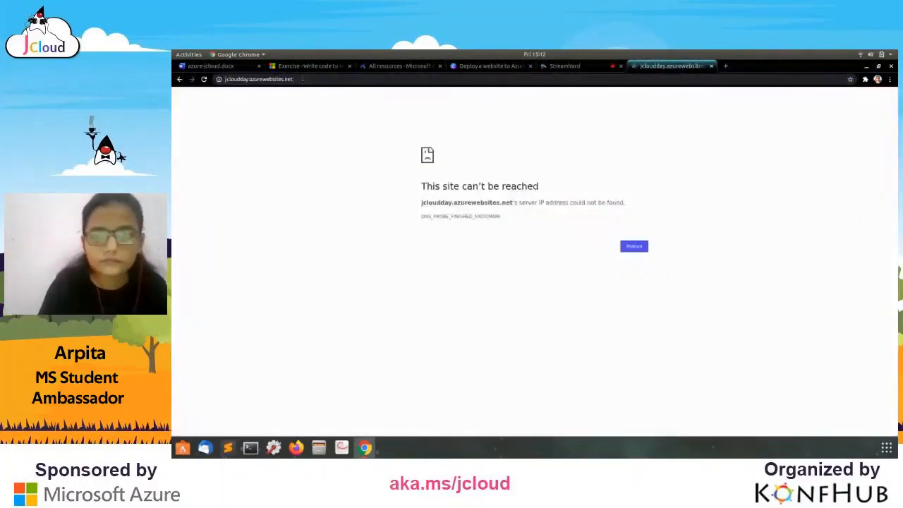
# Check the StreamYard broadcast, then bring up the Canva presentation.
pyautogui.click(561, 66)
pyautogui.click(686, 67)
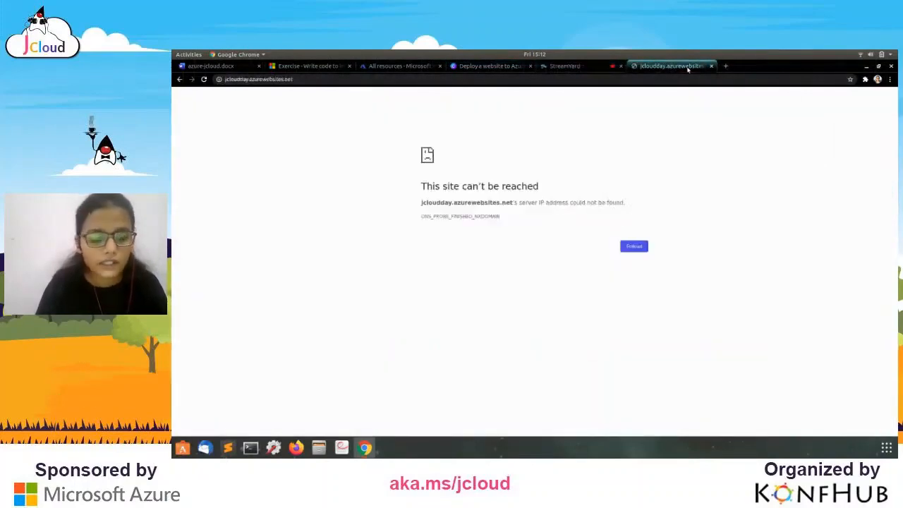
pyautogui.click(564, 66)
pyautogui.click(491, 66)
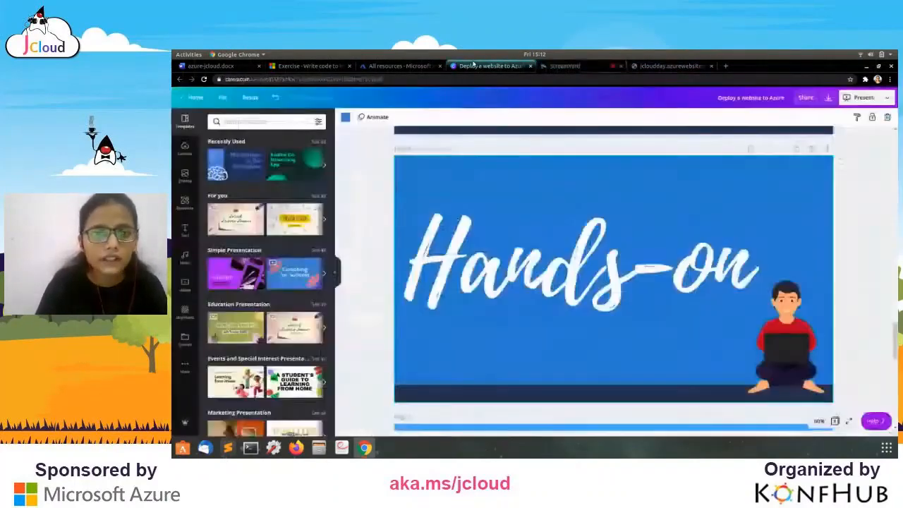
# Glance at the resource list and StreamYard, then scroll the Canva deck to the Resources slide.
pyautogui.click(385, 68)
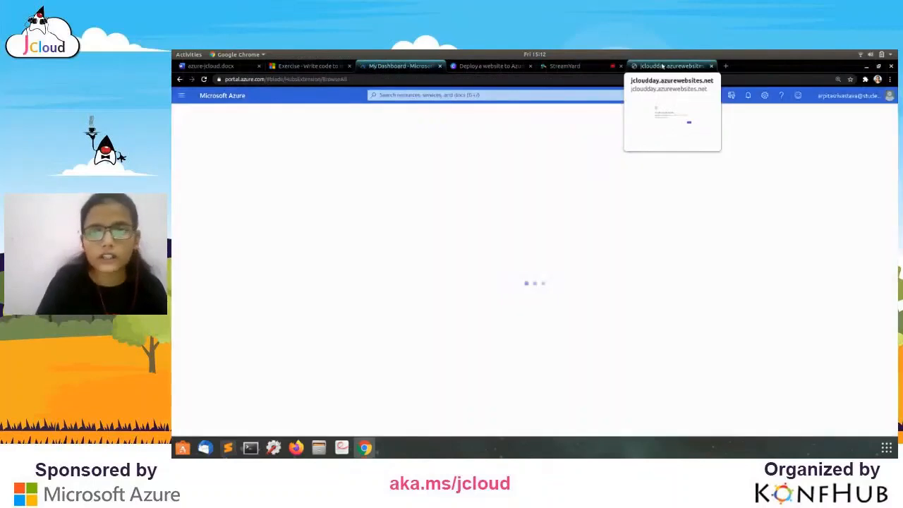
pyautogui.click(571, 66)
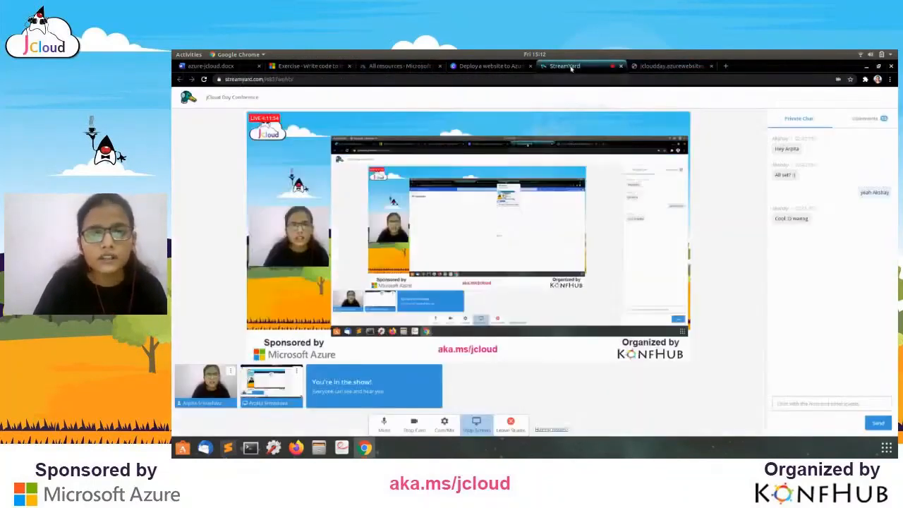
pyautogui.click(498, 66)
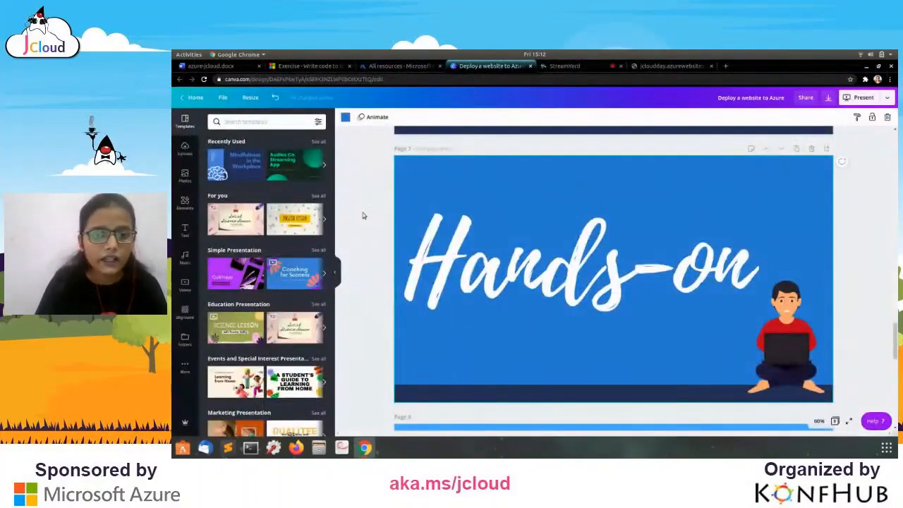
pyautogui.scroll(-3, 363, 215)
pyautogui.scroll(-2, 363, 215)
pyautogui.scroll(-2, 363, 214)
pyautogui.scroll(1, 362, 214)
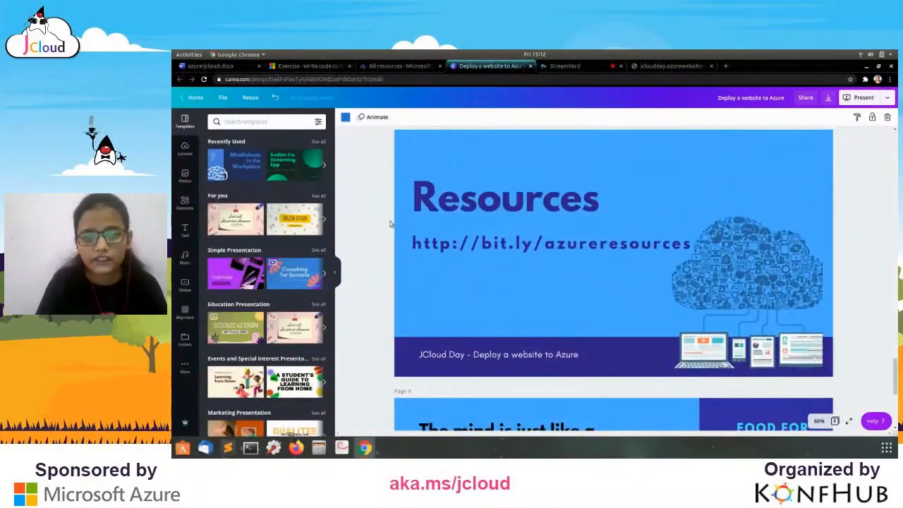
# Highlight the bit.ly/azureresources link for viewers, then check StreamYard and return to Canva.
pyautogui.click(418, 246)
pyautogui.tripleClick(417, 245)
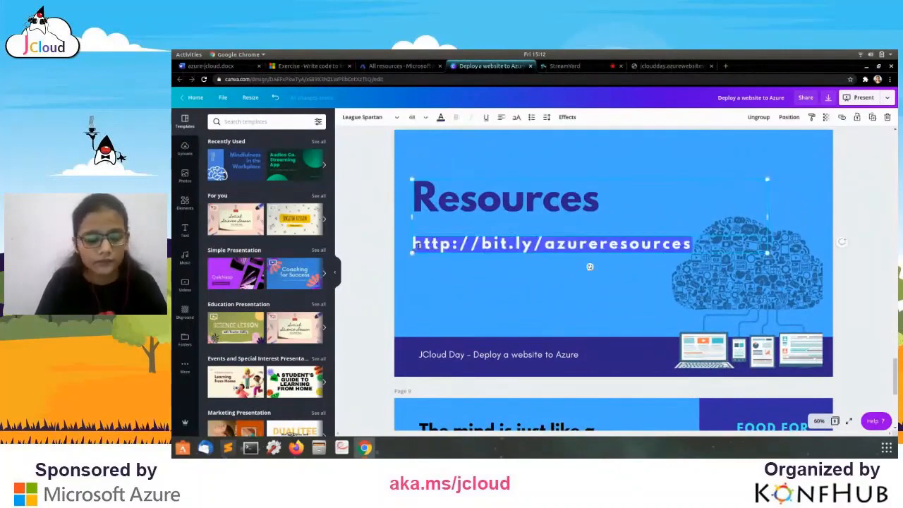
pyautogui.doubleClick(454, 244)
pyautogui.moveTo(454, 245); pyautogui.dragTo(569, 242)
pyautogui.doubleClick(497, 244)
pyautogui.click(569, 243)
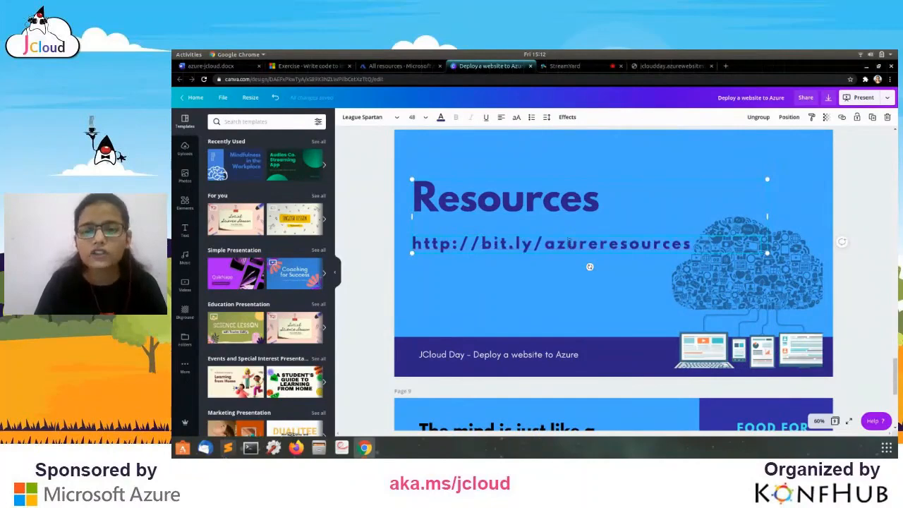
pyautogui.click(564, 66)
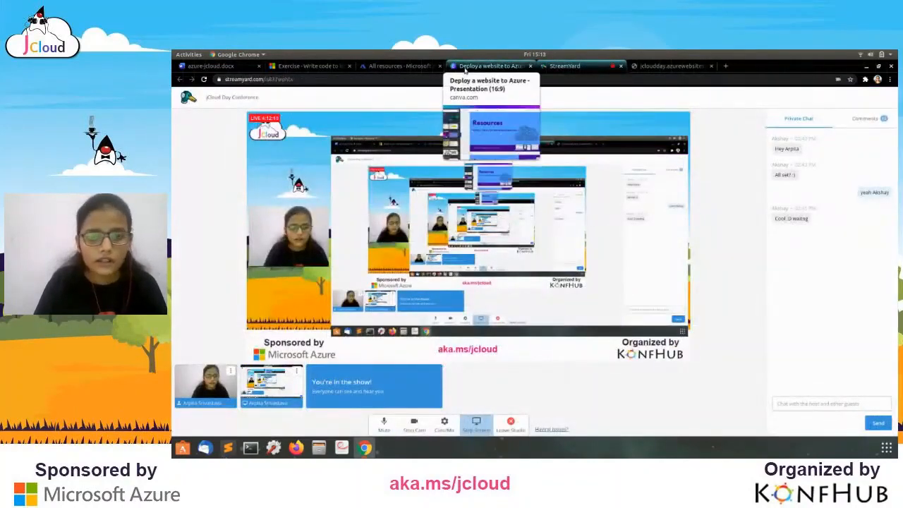
pyautogui.click(465, 67)
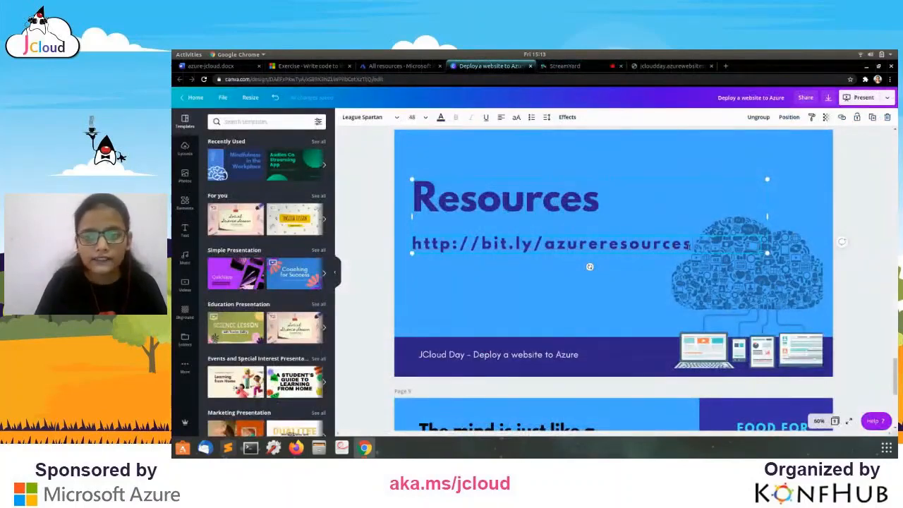